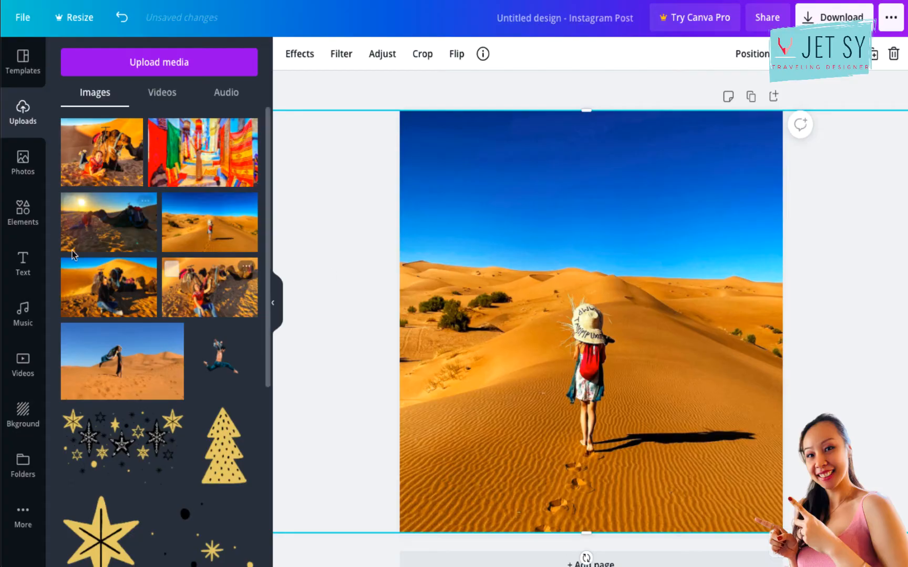
Add the recently used "Cheers to the new year" text combination, move it into the sky, and ungroup it.
left_click(28, 270)
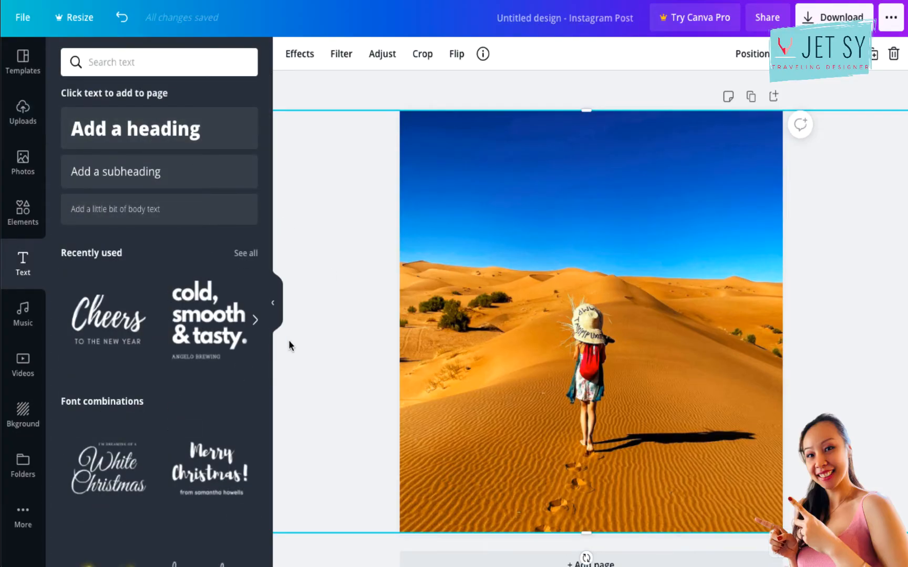
left_click(95, 336)
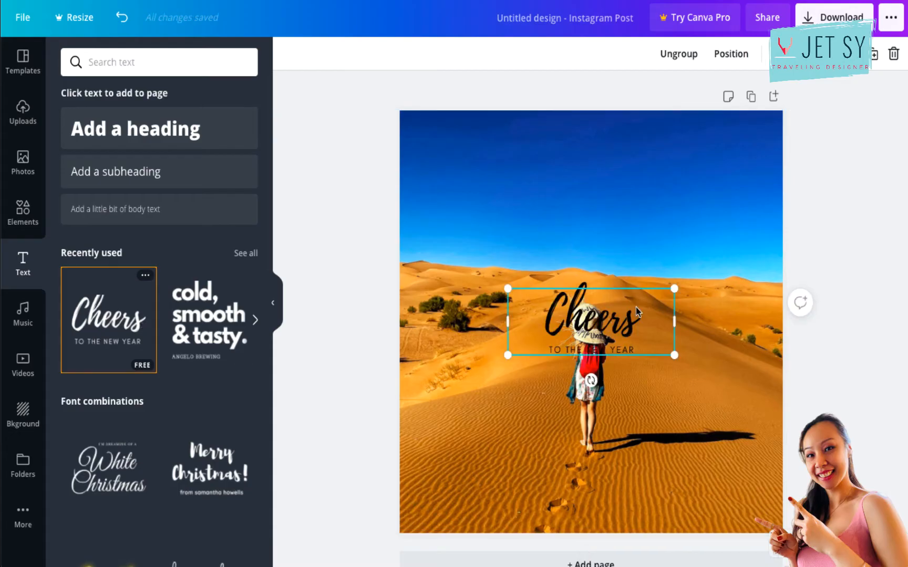
left_click_drag(623, 328, 628, 209)
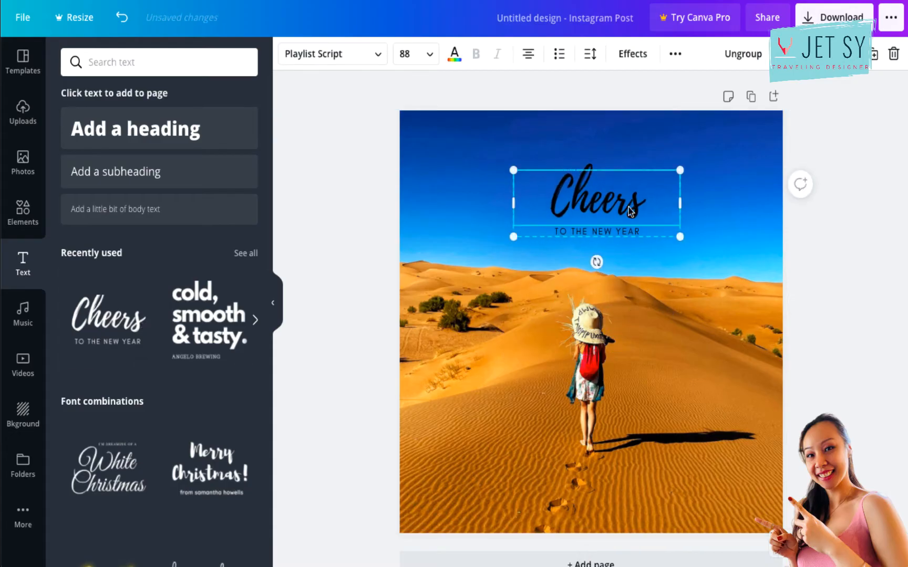
left_click(743, 54)
left_click(683, 288)
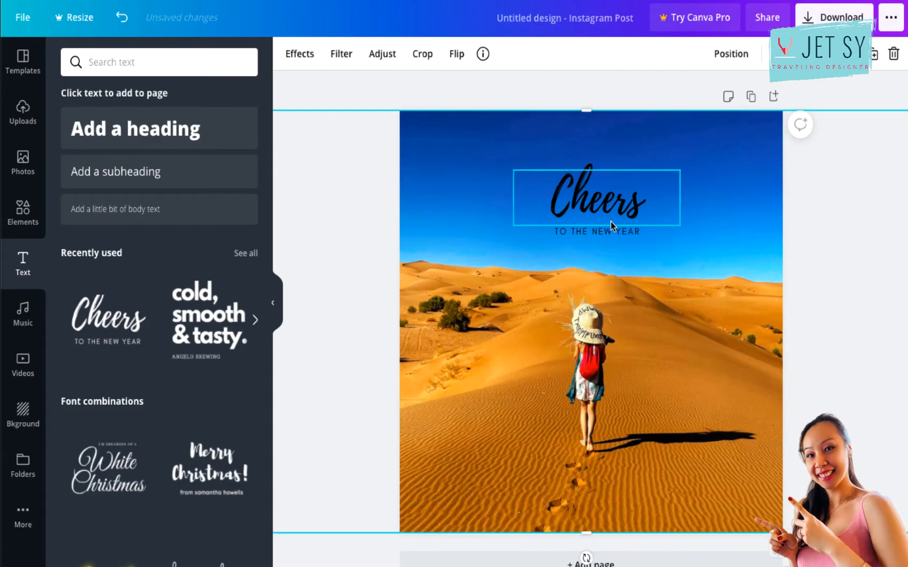
Replace the "Cheers" text with "Morocco", enlarge it to font size 125 and centre it in the upper sky.
double_click(611, 210)
type("Morocco")
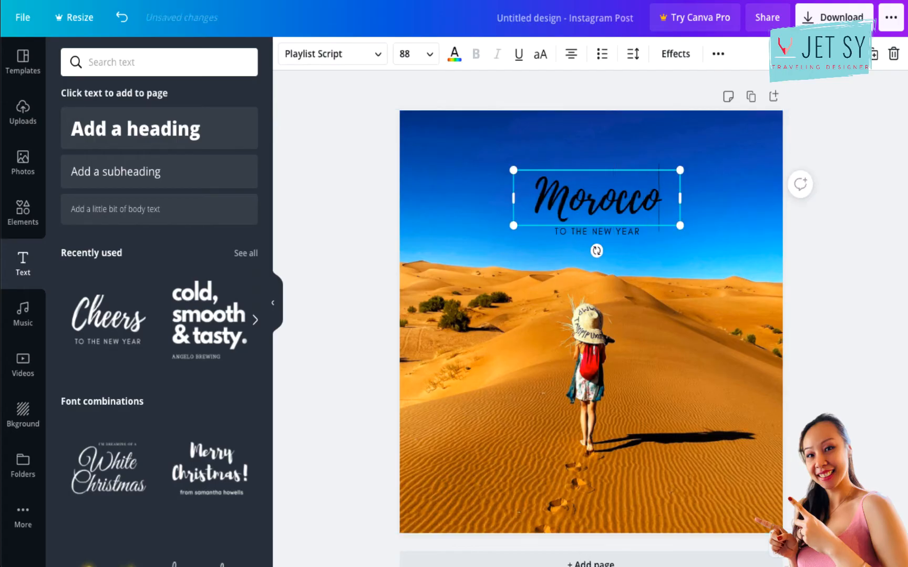
left_click_drag(513, 225, 442, 249)
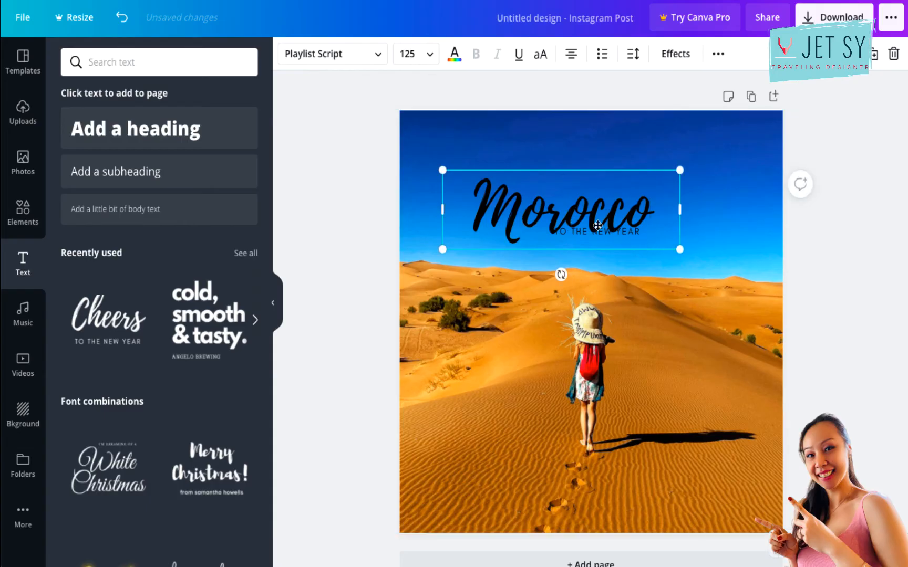
left_click(739, 128)
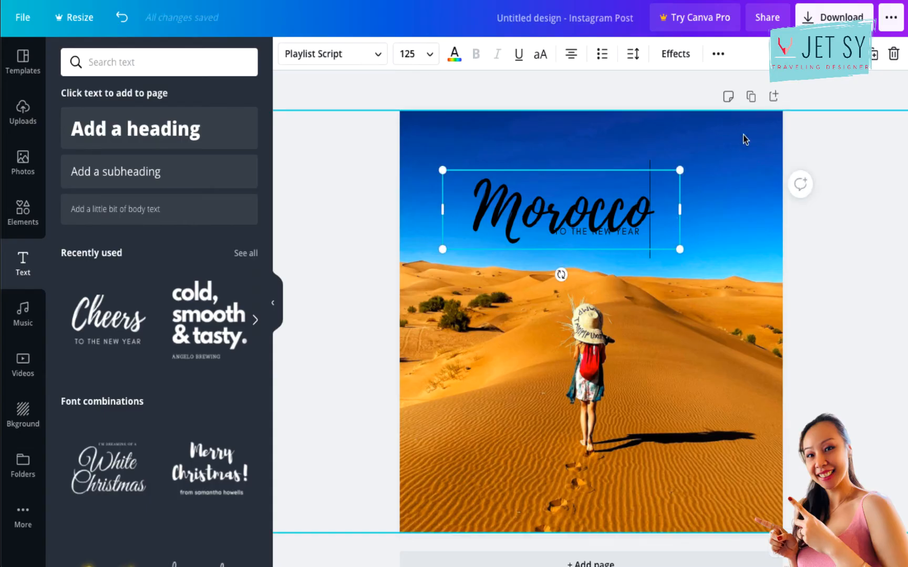
left_click_drag(648, 209, 675, 184)
Move the small "TO THE NEW YEAR" line above "Morocco", near the top of the sky, and change its text to "ENJOYING".
left_click(620, 237)
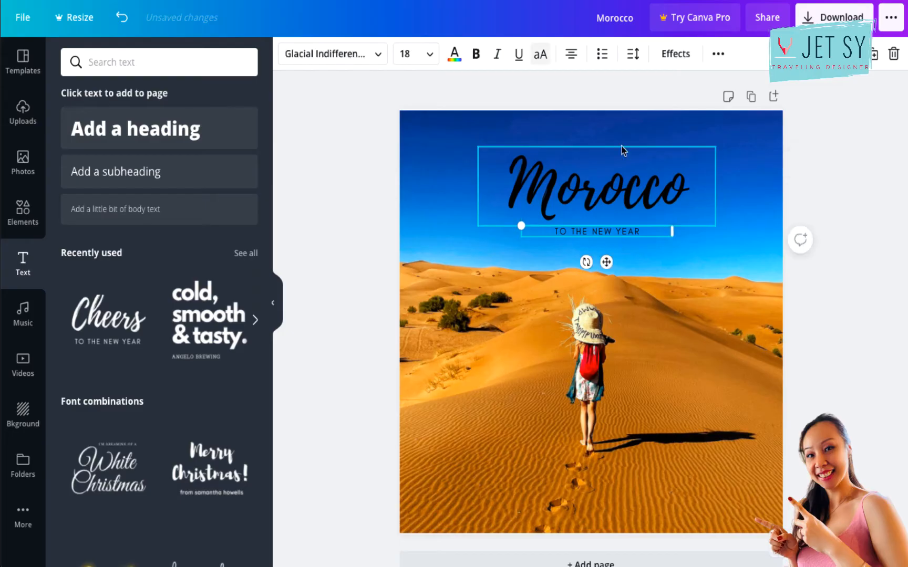
left_click_drag(633, 193, 629, 304)
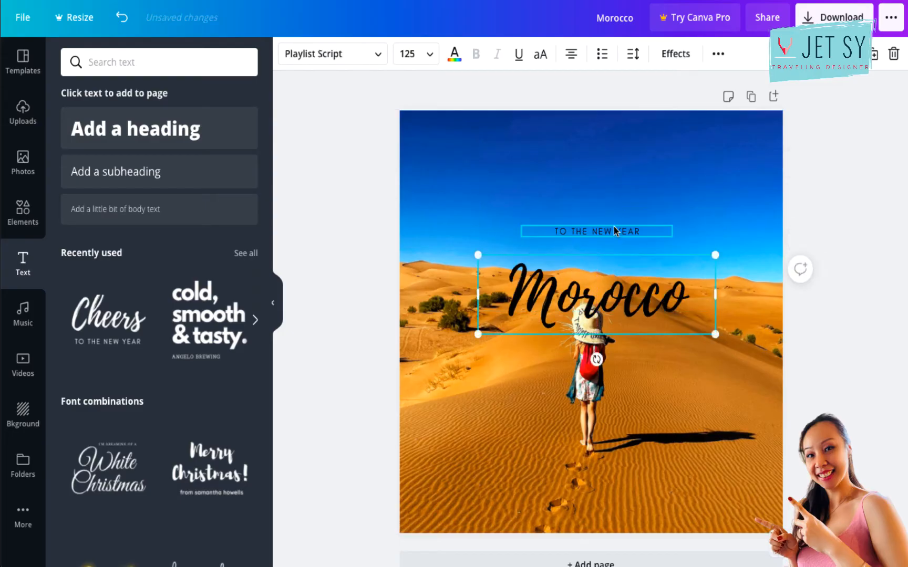
left_click_drag(617, 234, 616, 155)
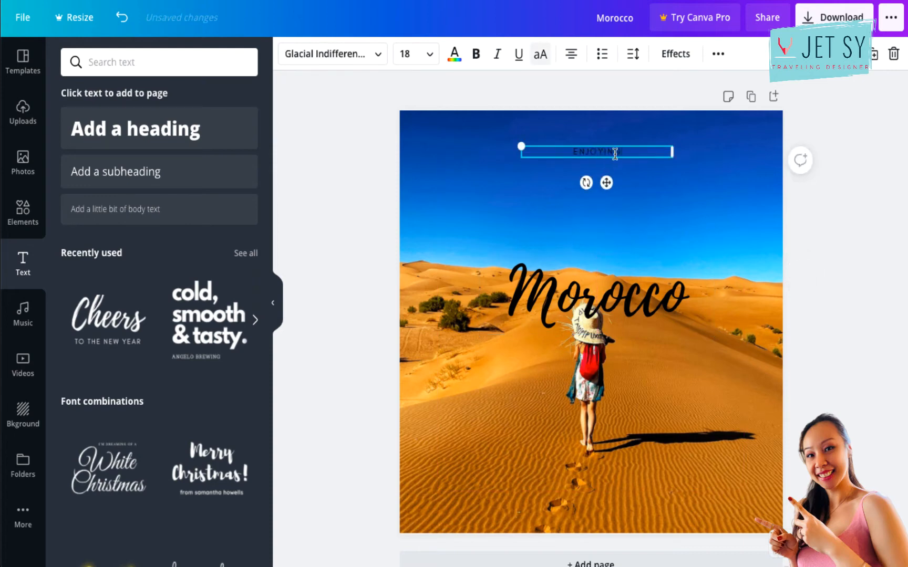
Make the "ENJOYING" text bold and colour it with the TravelingDesigner palette's light pink.
double_click(620, 153)
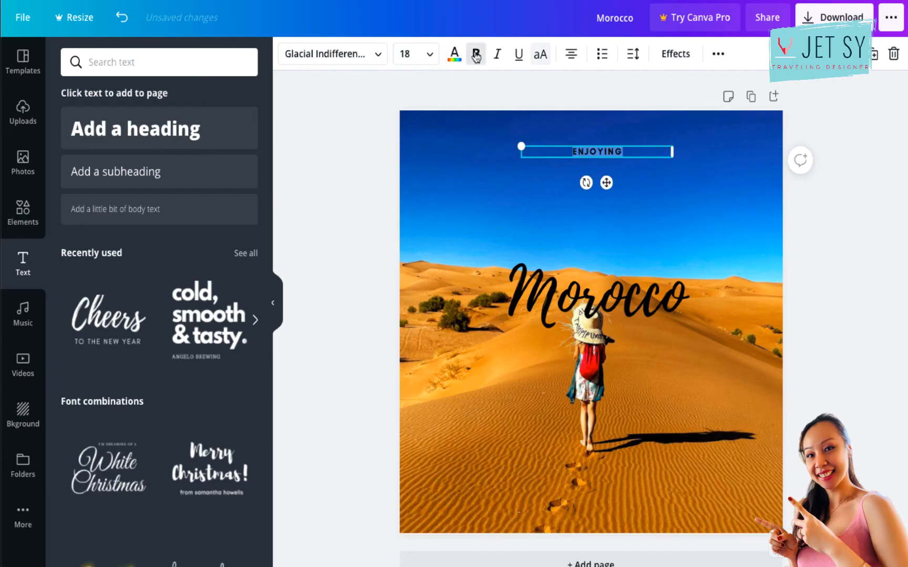
left_click(455, 53)
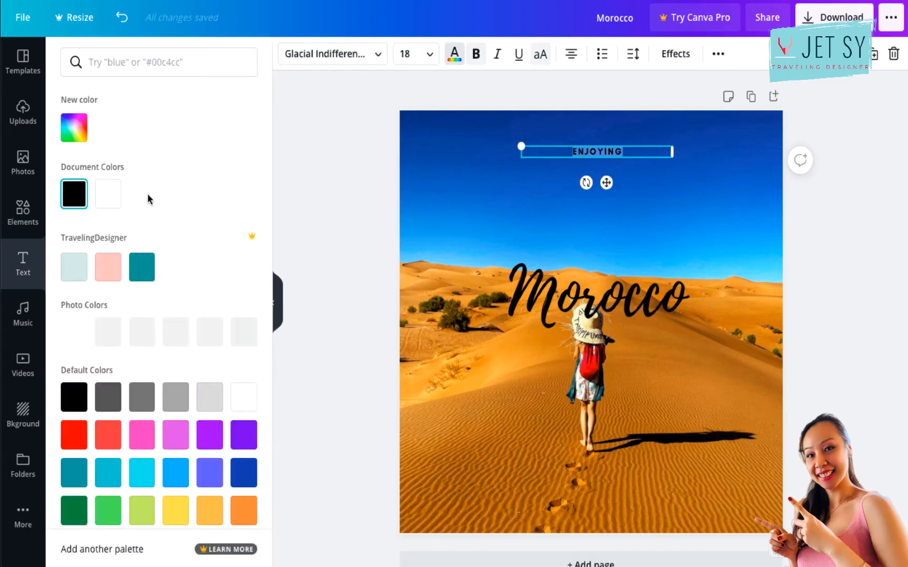
left_click(112, 278)
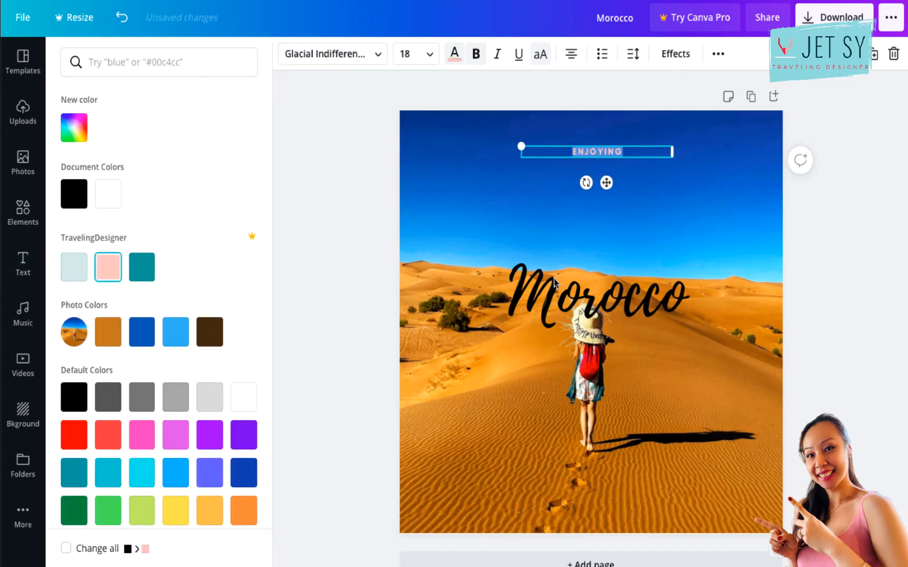
Move "Morocco" up directly beneath "ENJOYING" and colour it with the TravelingDesigner palette's pale mint.
left_click_drag(637, 292, 636, 198)
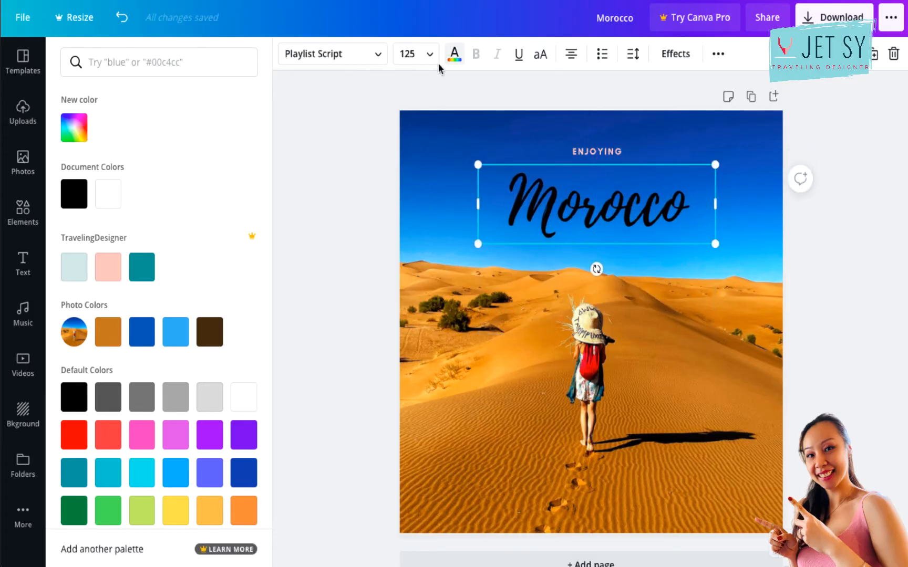
left_click(455, 54)
left_click(455, 60)
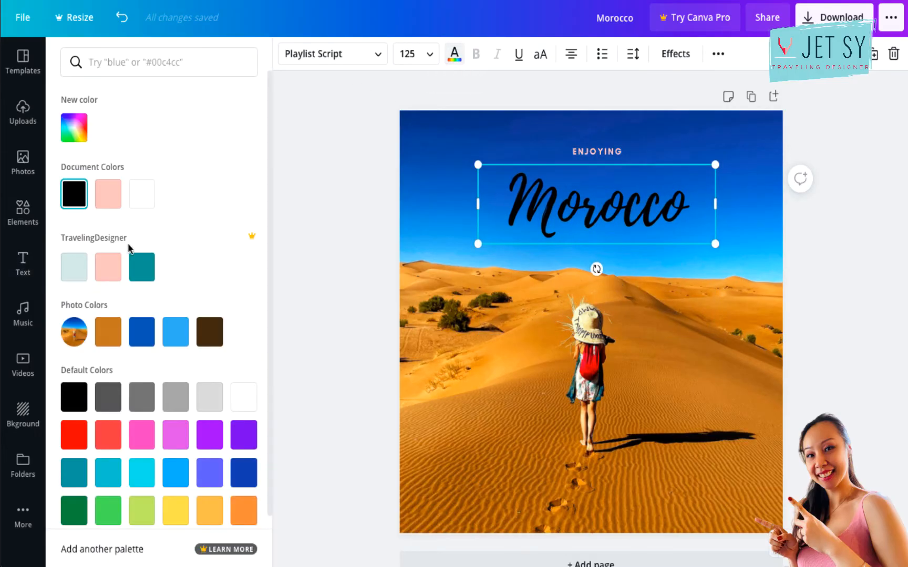
left_click(117, 206)
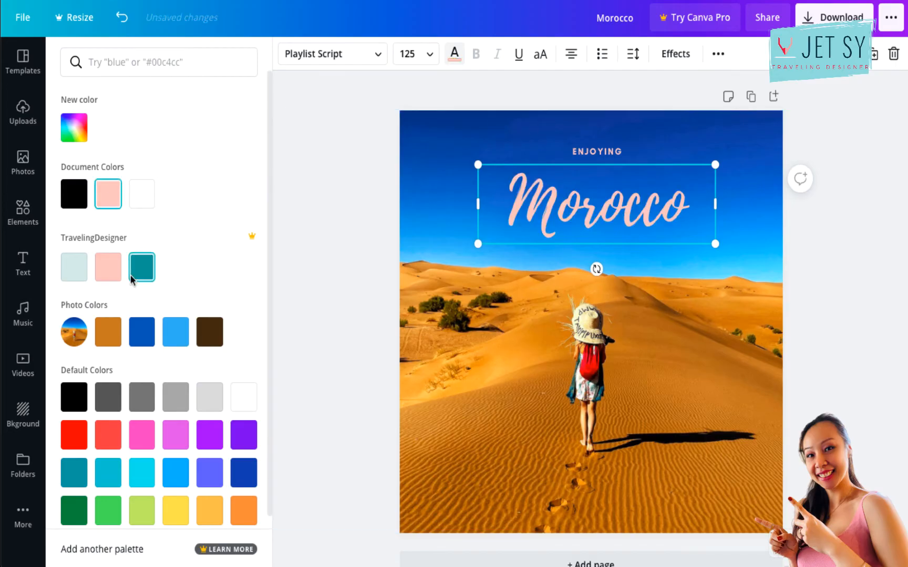
left_click(79, 276)
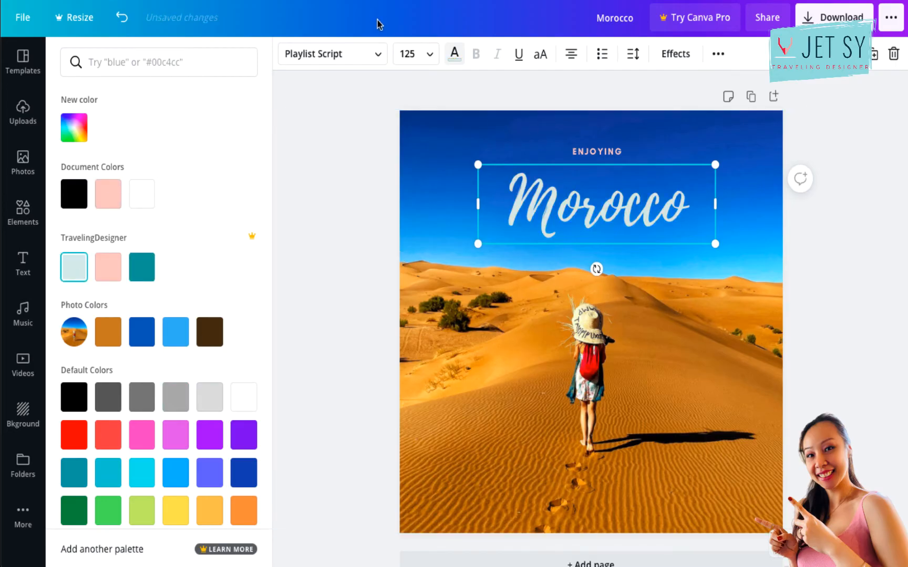
Apply the Shadow effect to "Morocco" in the palette's light pink and nudge the text slightly closer to "ENJOYING".
left_click(683, 65)
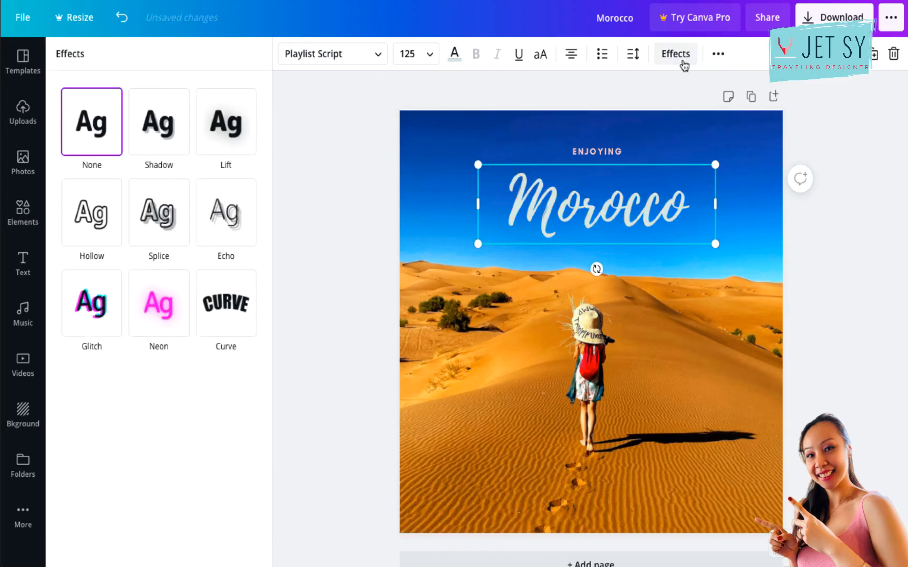
left_click(163, 143)
left_click(246, 348)
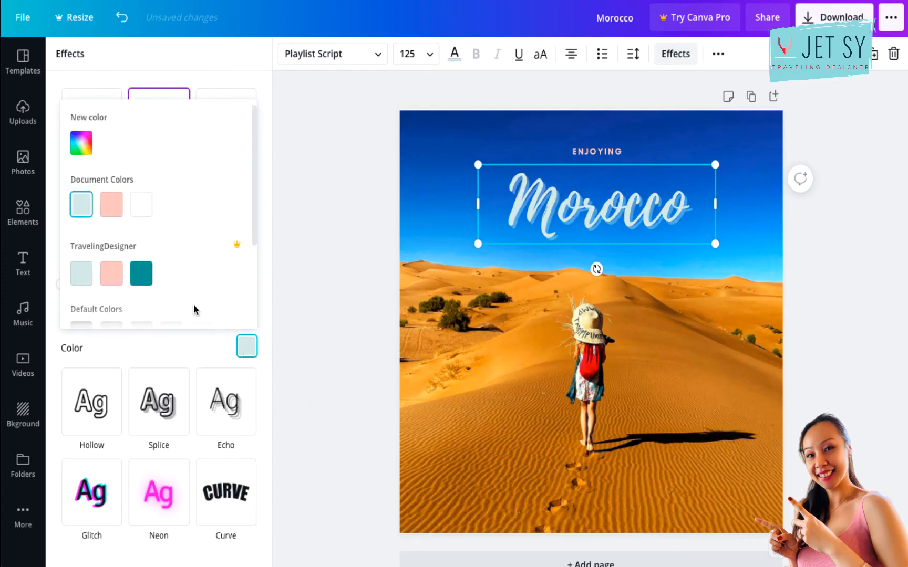
left_click(142, 274)
left_click(115, 277)
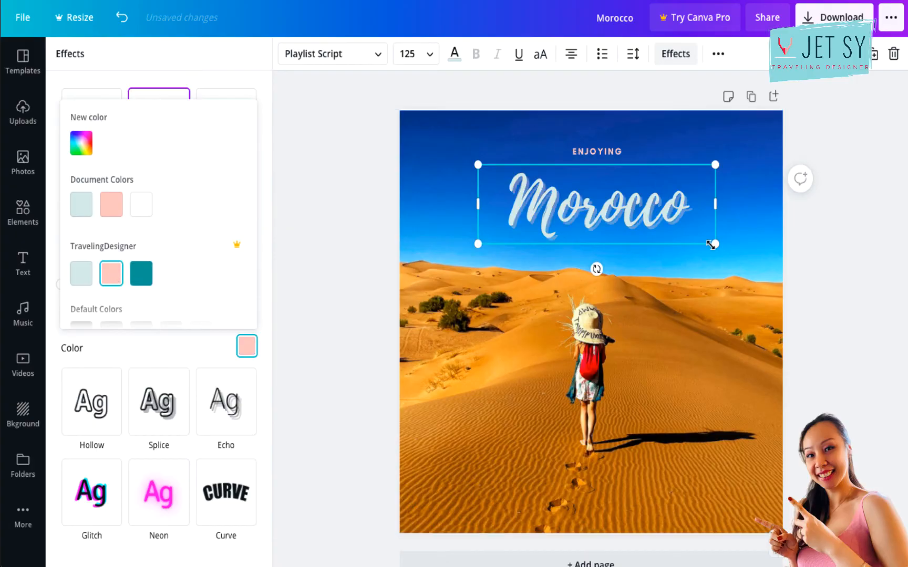
left_click(694, 267)
left_click_drag(647, 215, 647, 203)
left_click(291, 249)
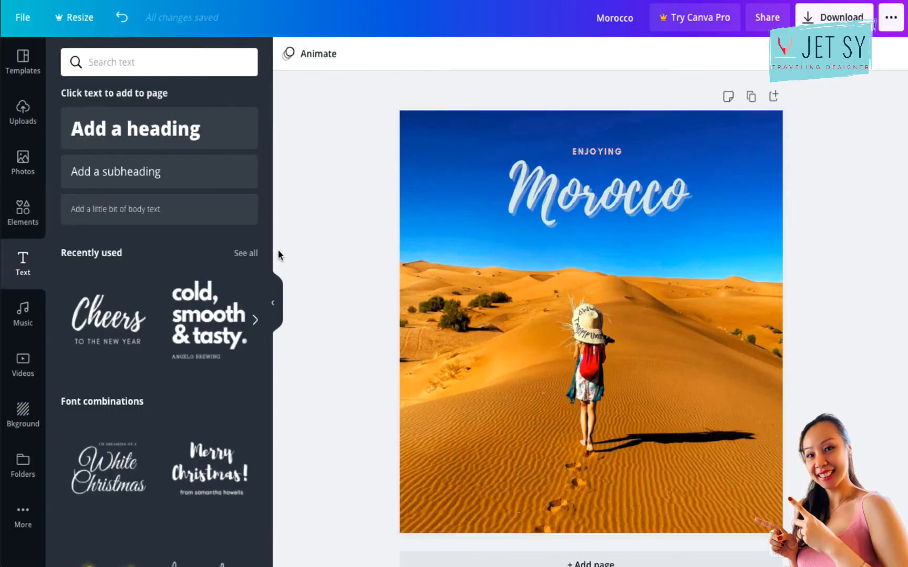
Search the elements for "line stickers" and place the white double-line sticker, scaled down, beneath the end of "Morocco".
left_click(25, 216)
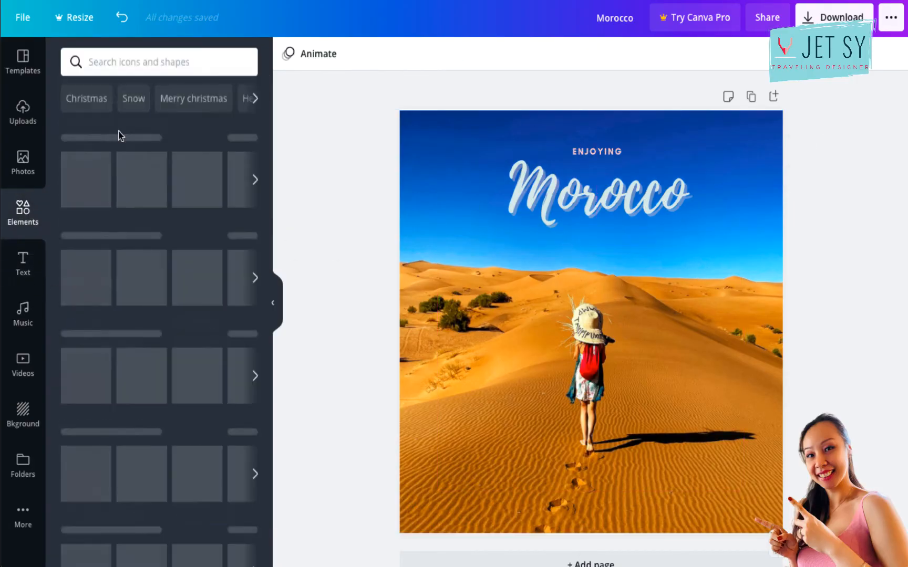
left_click(159, 62)
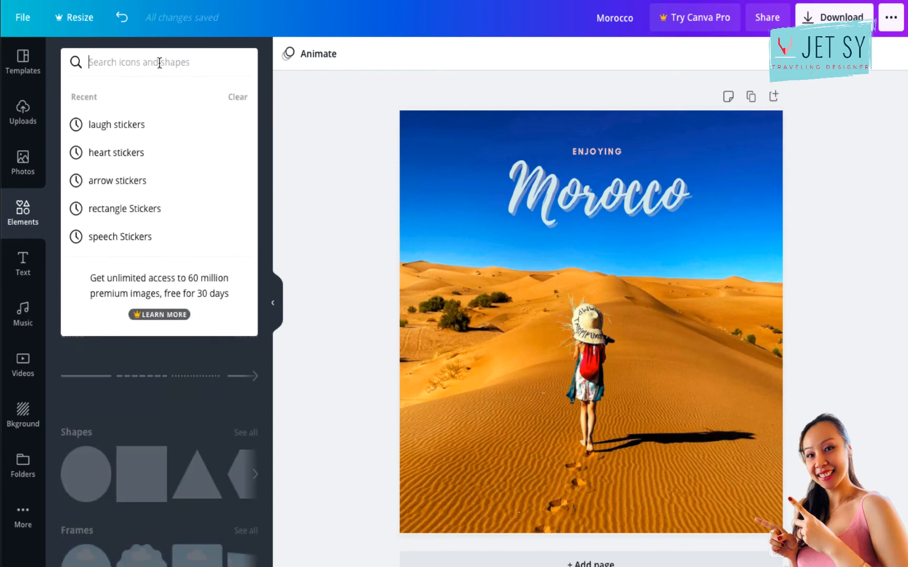
type("line stickers")
key("Return")
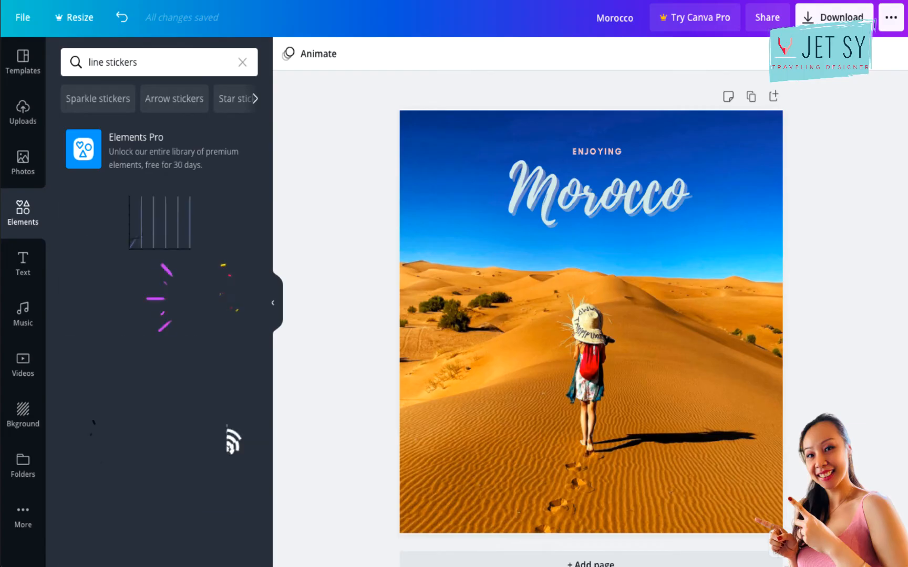
left_click(239, 231)
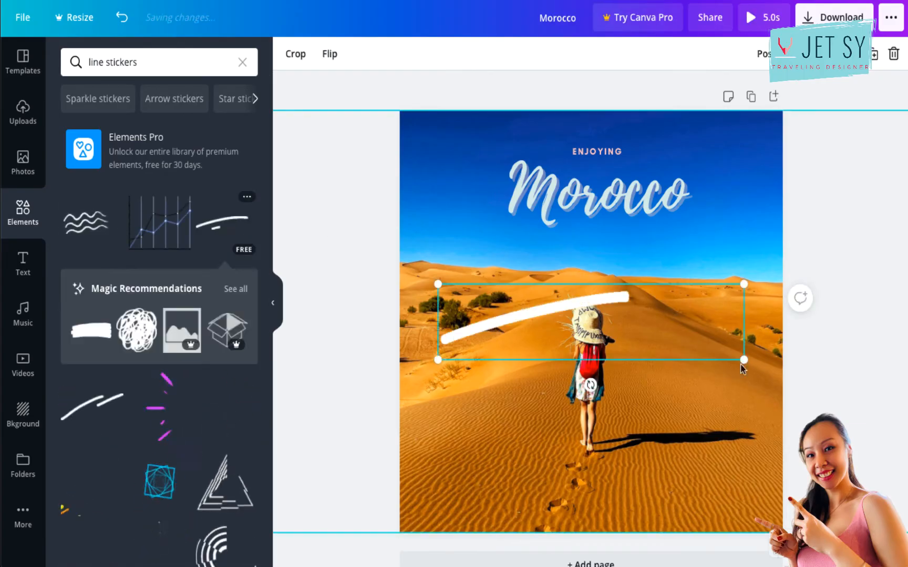
left_click_drag(745, 361, 535, 287)
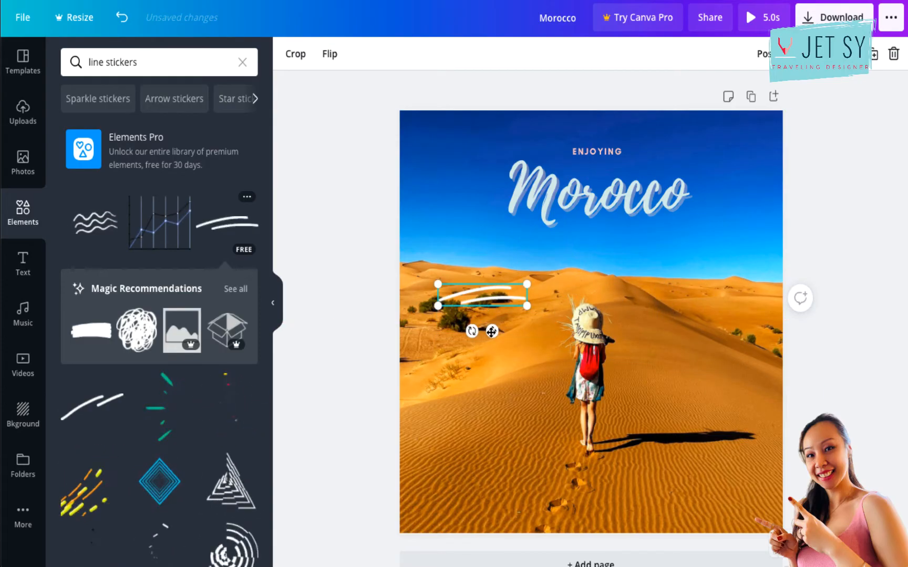
left_click_drag(734, 221, 693, 266)
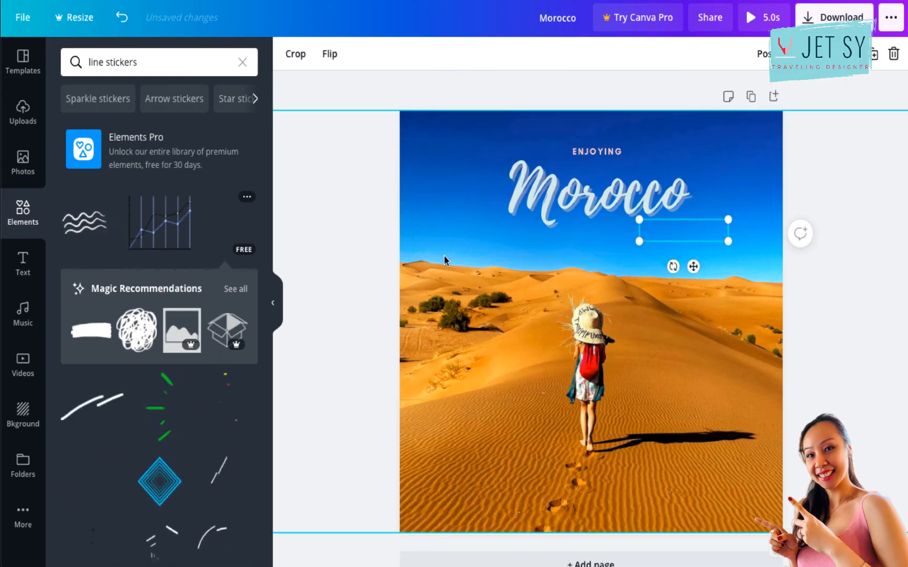
Add the animated colour-changing burst sticker, scaled down and rotated to radiate outward from the upper-left corner of "Morocco".
scroll(138, 444, "down", 2)
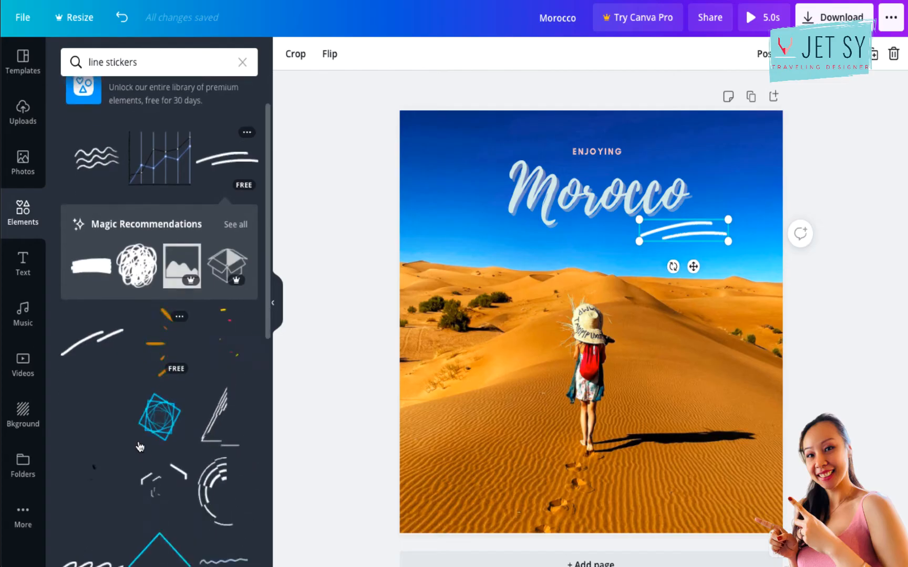
left_click(159, 314)
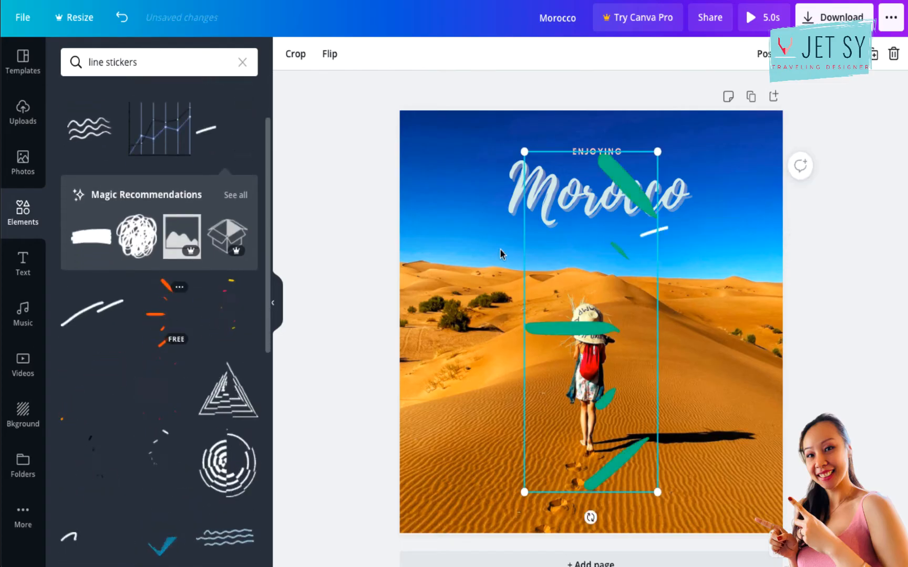
left_click_drag(657, 151, 577, 357)
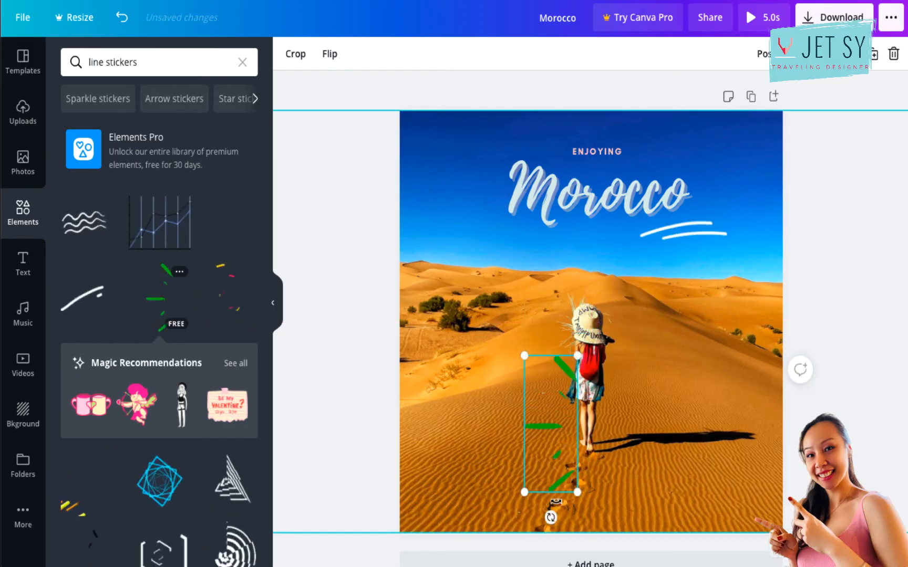
left_click_drag(549, 518, 484, 480)
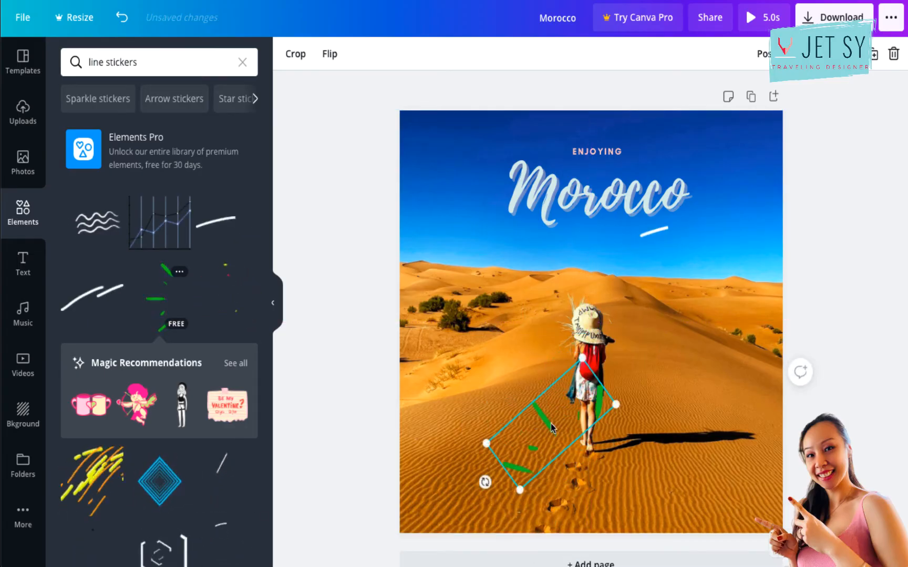
left_click_drag(543, 426, 499, 126)
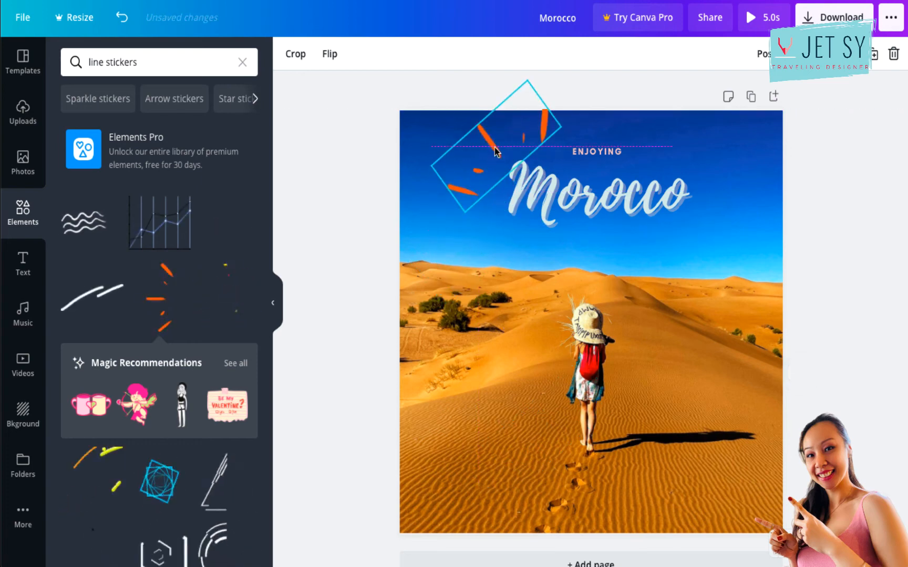
left_click_drag(465, 213, 500, 158)
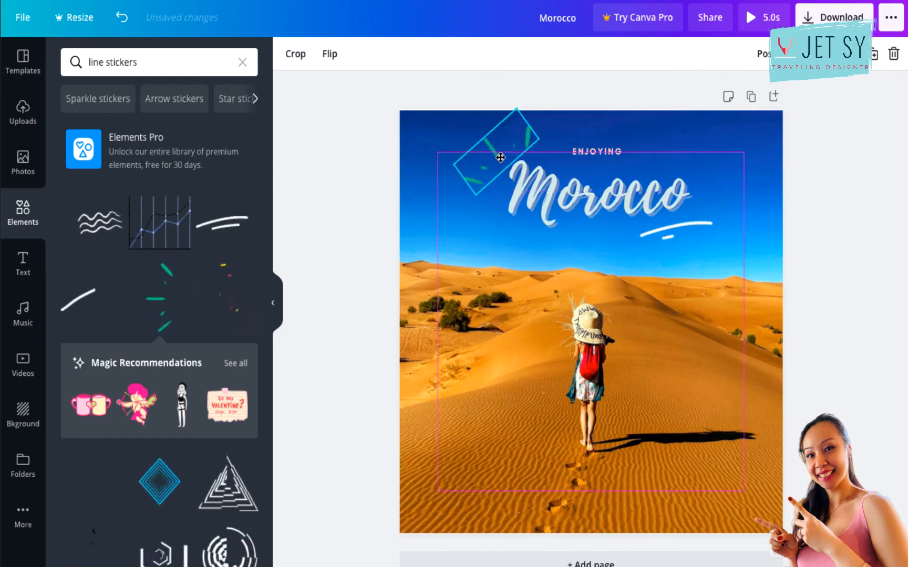
left_click(668, 247)
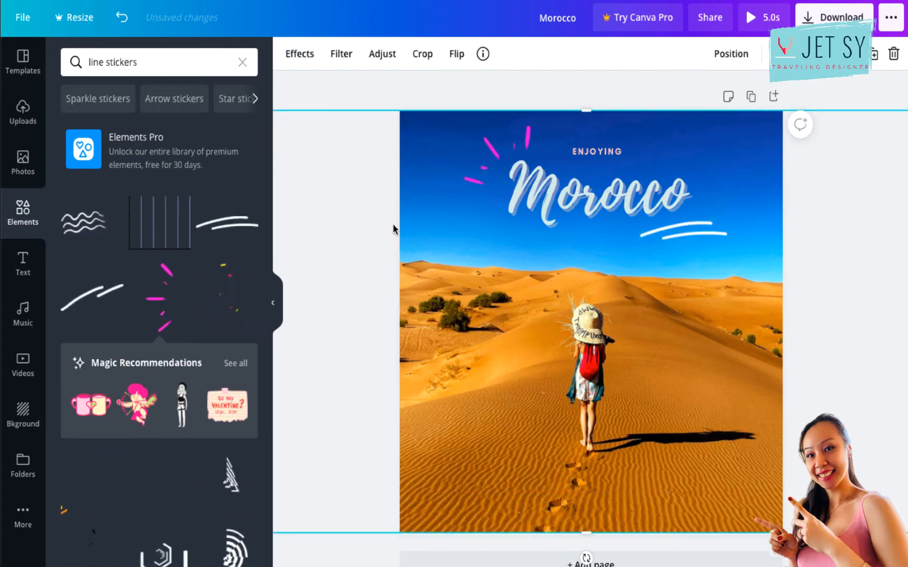
left_click(441, 94)
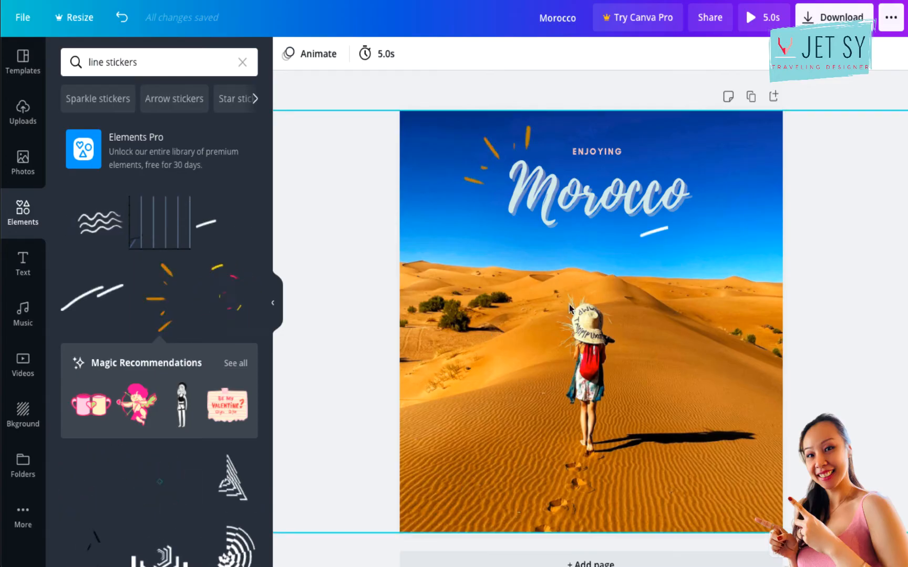
Apply the Pan animation to the "Enjoying Morocco" page and add a blank second page.
left_click(318, 54)
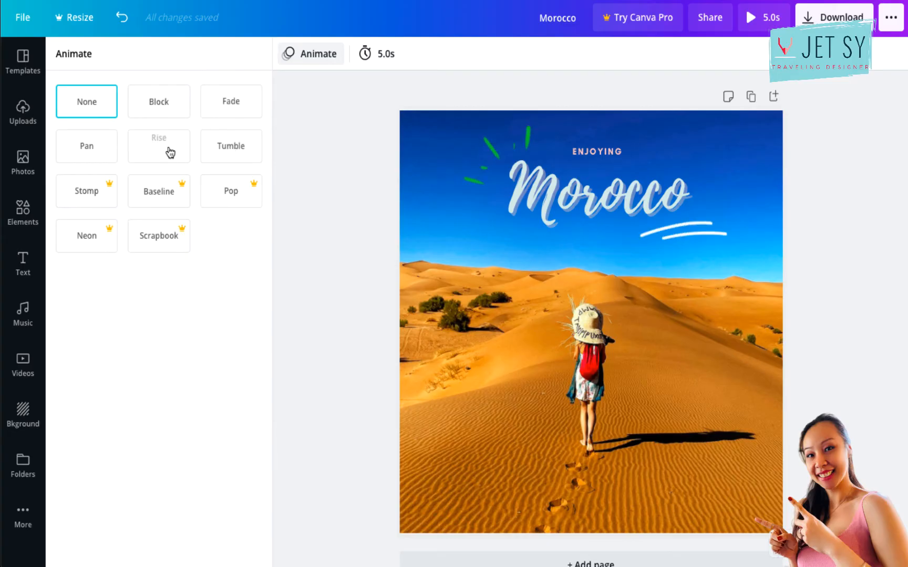
left_click(87, 156)
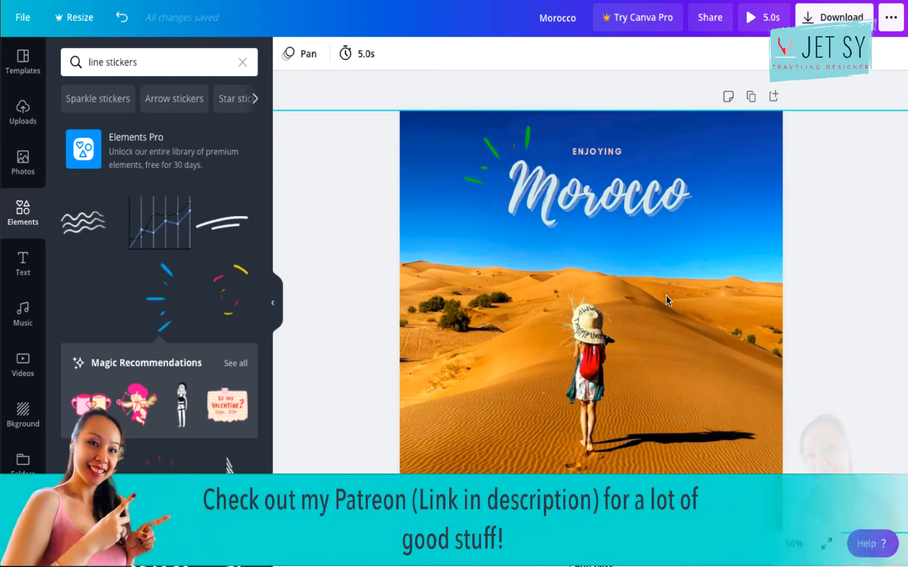
scroll(666, 296, "down", 1)
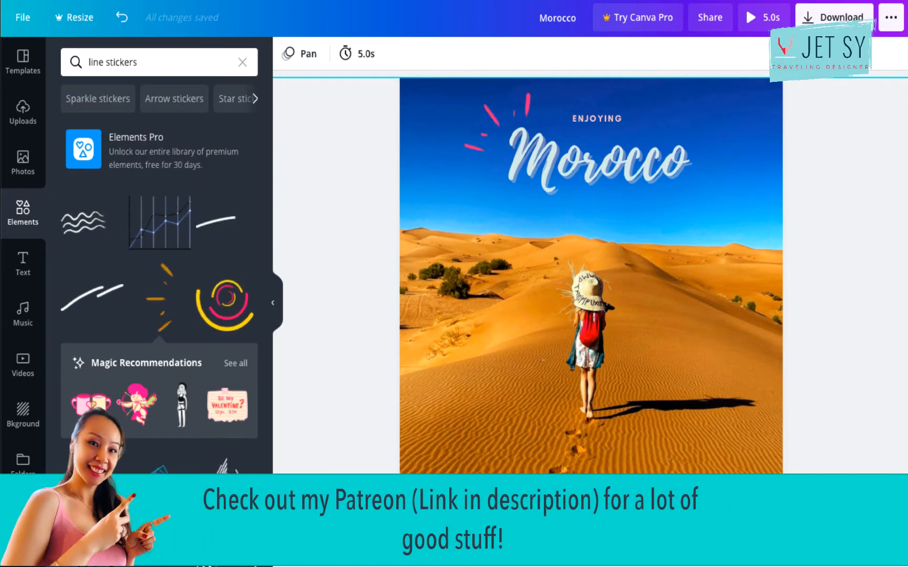
left_click(591, 548)
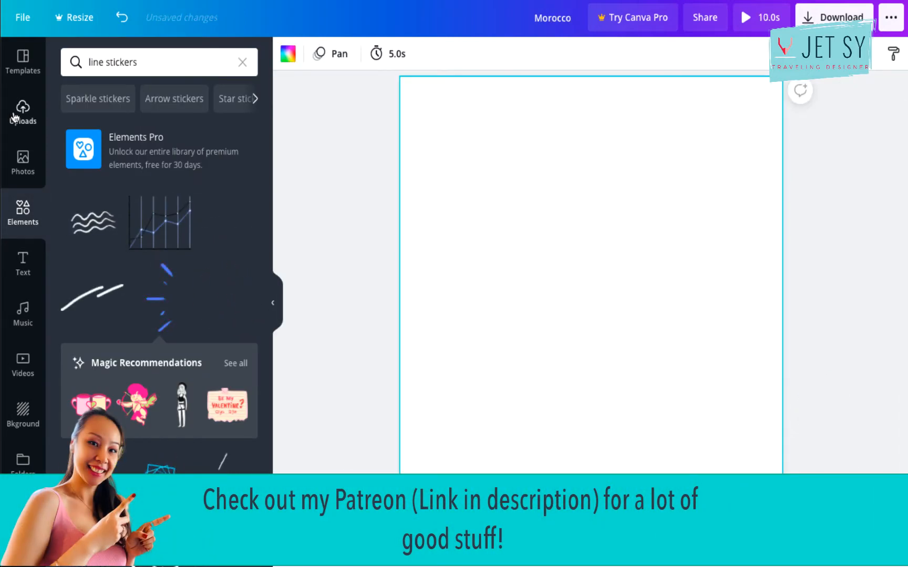
Fill the second page with the uploaded photo of the colourful textile alley, enlarged to cover the whole page.
left_click(20, 123)
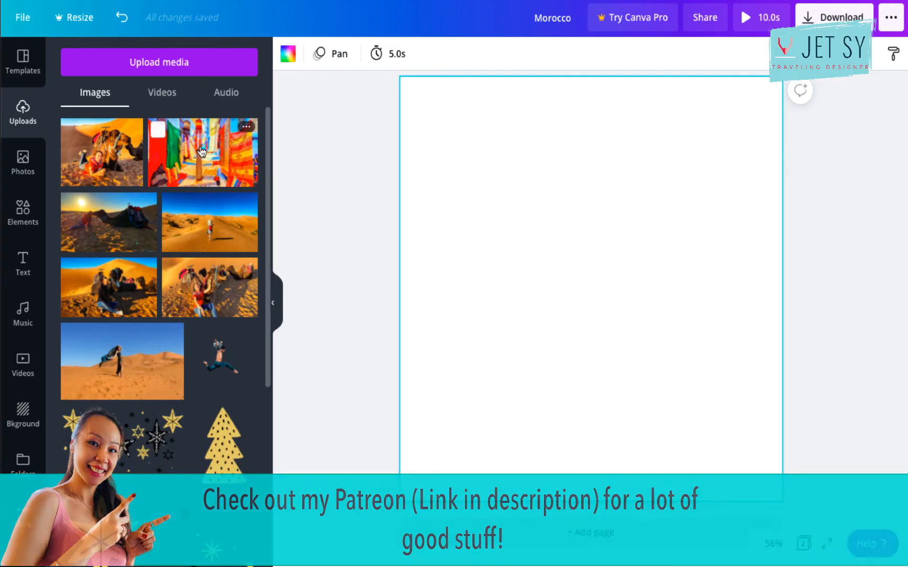
left_click(203, 152)
left_click_drag(736, 198, 861, 79)
left_click_drag(905, 54, 905, 39)
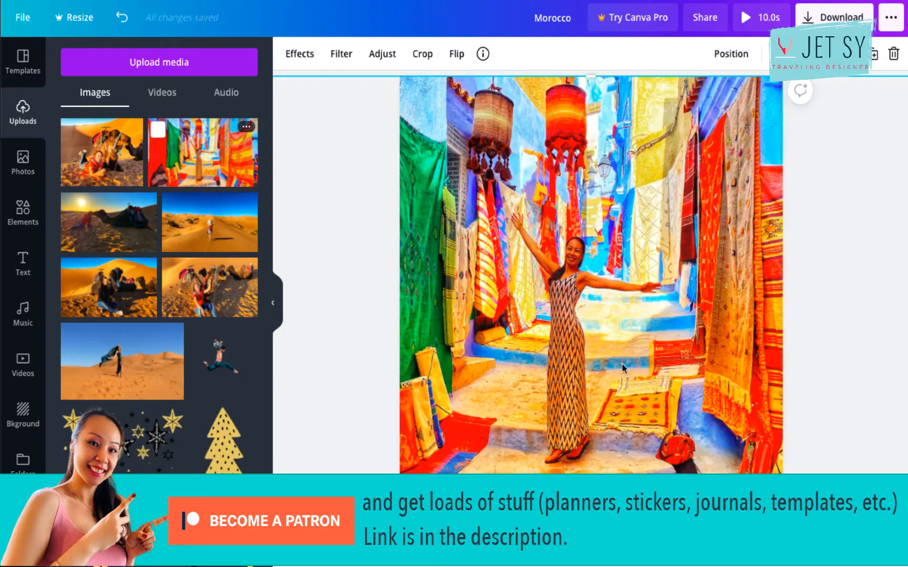
left_click_drag(622, 366, 635, 364)
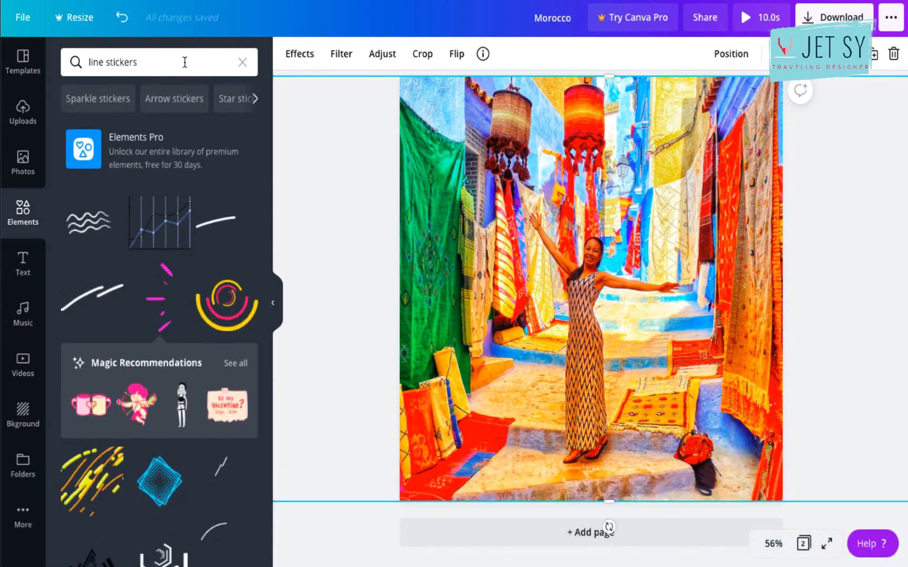
Search the elements for "rectangle Stickers" and place the free colour-changing rounded rectangle, scaled down, in the photo's upper-right area.
left_click(184, 61)
type("recta")
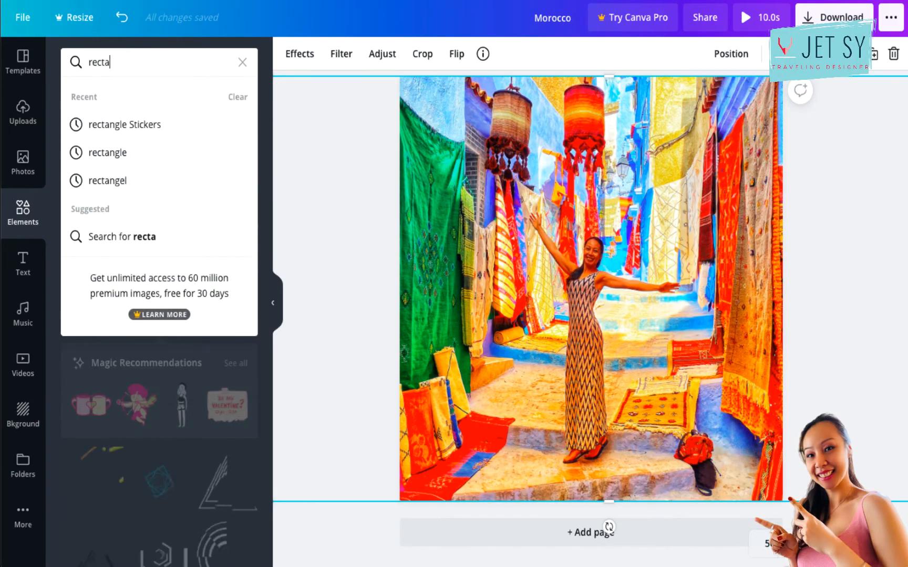
type("ngle sti")
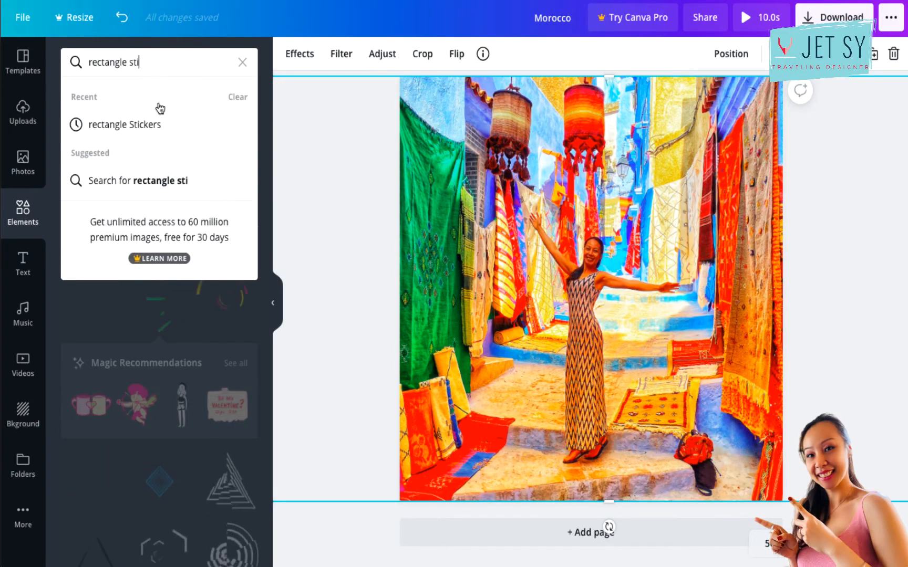
left_click(126, 124)
scroll(152, 365, "down", 2)
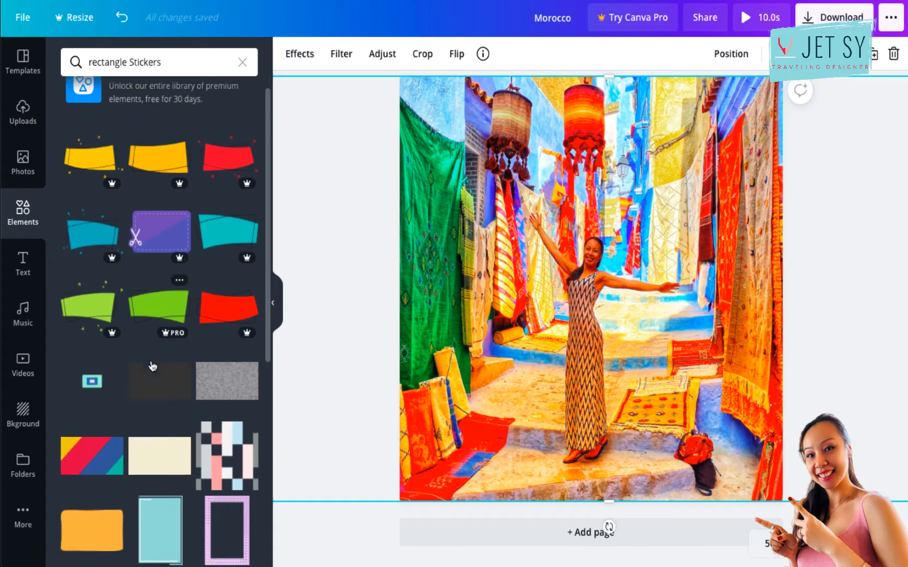
left_click(89, 486)
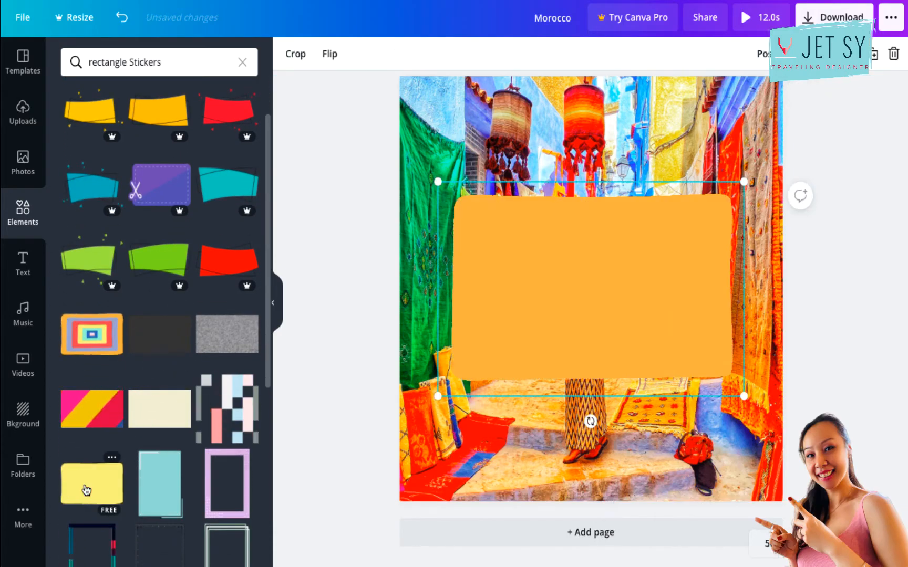
left_click_drag(435, 401, 581, 296)
left_click_drag(683, 248, 696, 164)
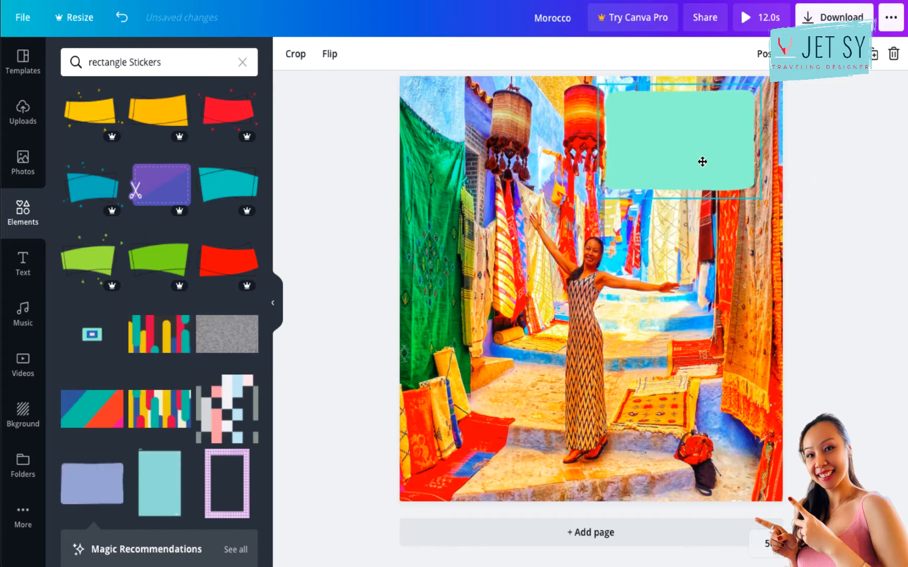
Add a heading to the second page reading "done with laundry".
left_click(14, 271)
left_click(136, 131)
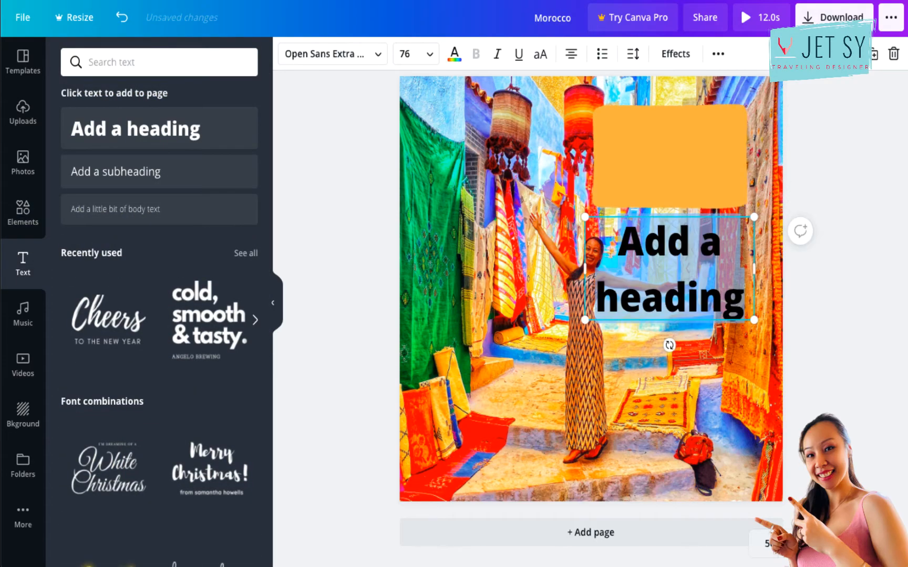
type("done wit")
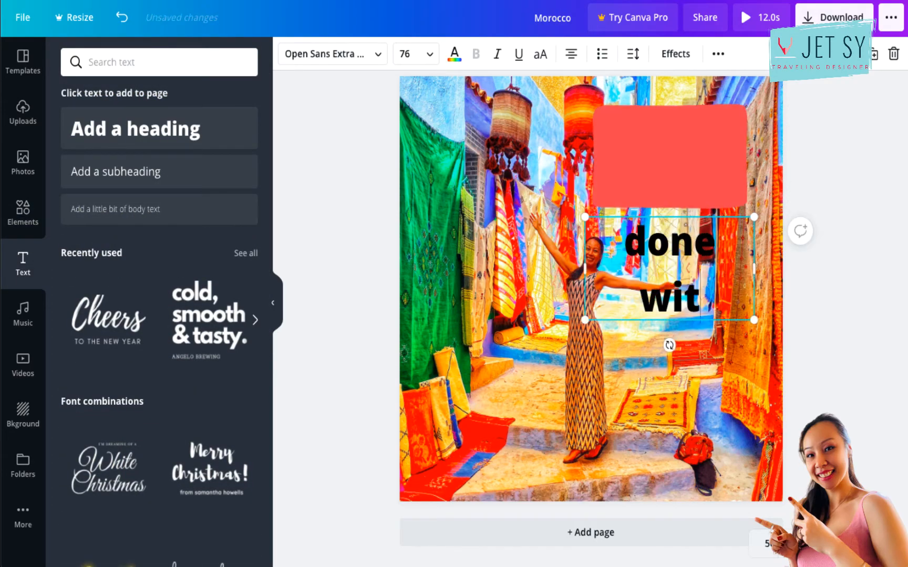
type("h laundry")
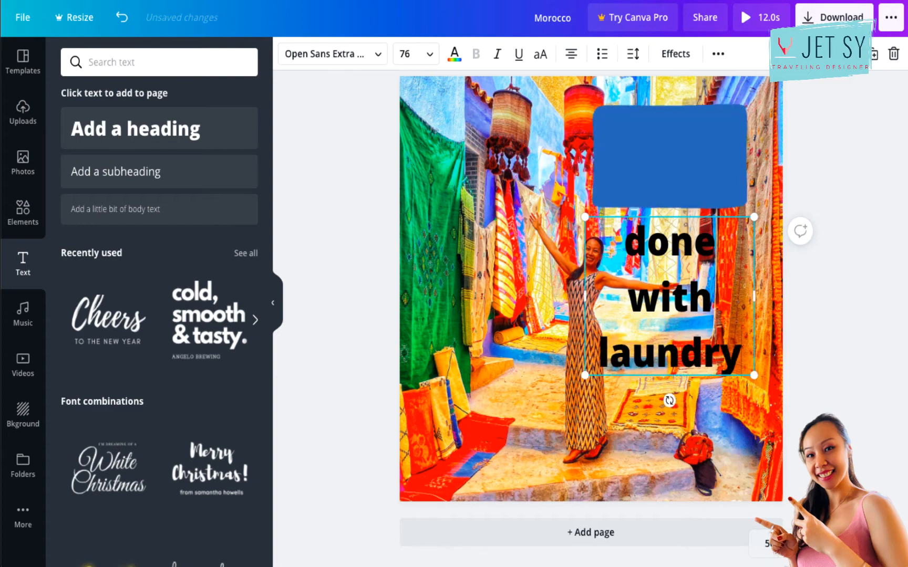
Scale the "done with laundry" heading down to size 44.9 and centre it on the colour-changing rectangle.
left_click_drag(746, 379, 685, 311)
left_click(704, 338)
left_click(844, 286)
left_click_drag(639, 259, 698, 153)
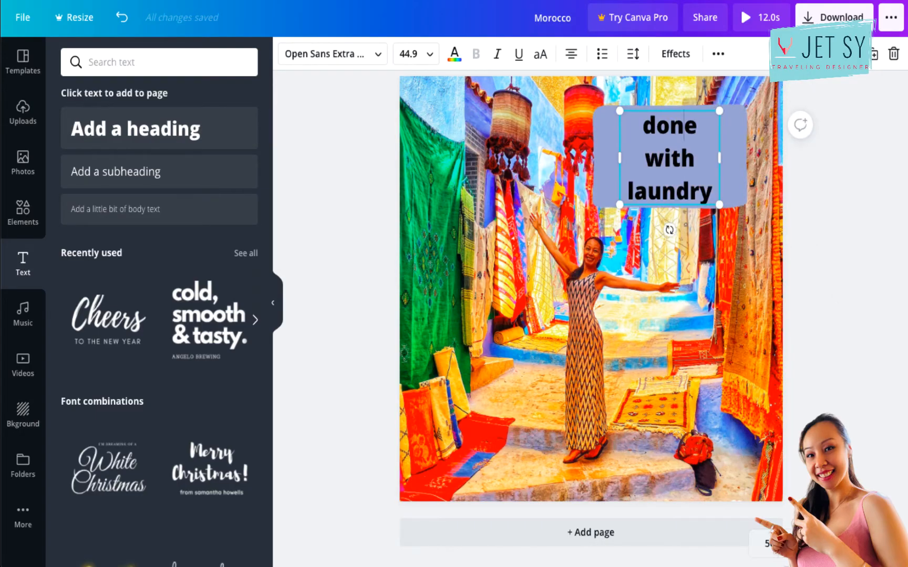
left_click(413, 261)
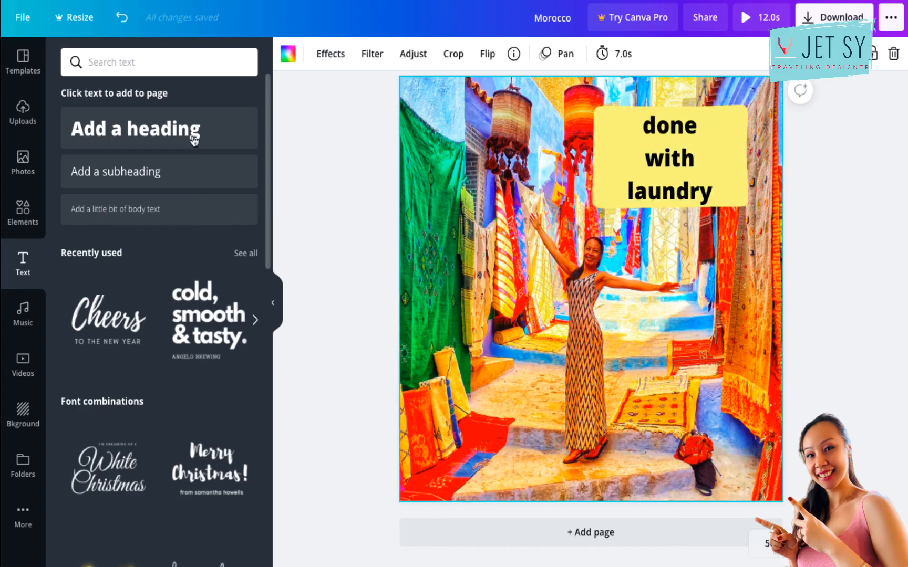
Search the elements for "funny sticker".
left_click(23, 213)
triple_click(175, 62)
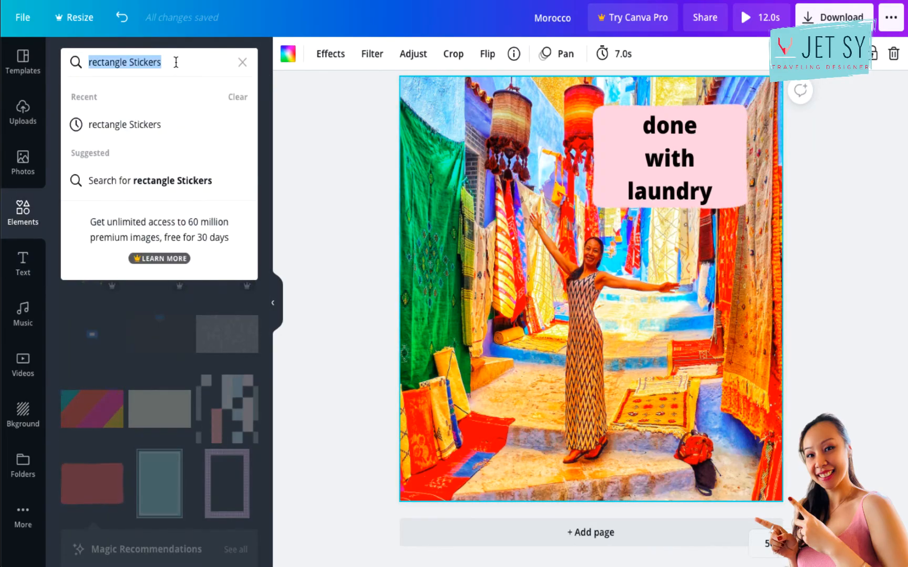
type("fu")
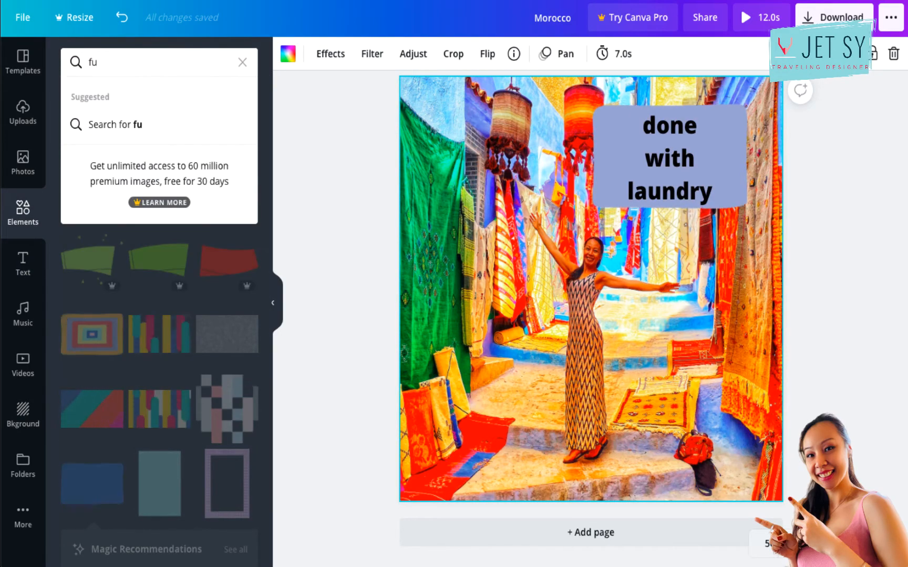
type("nny sticker")
key("Return")
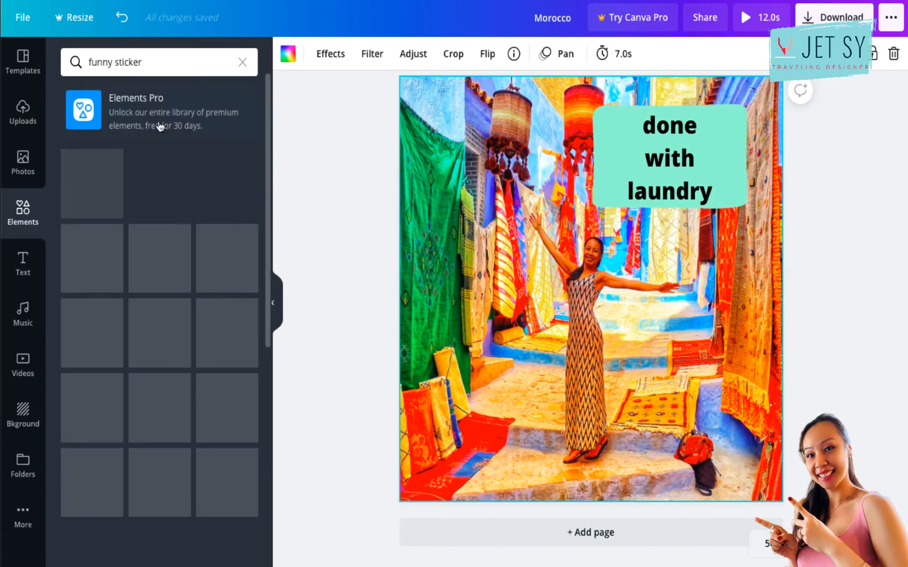
Search the elements for "laugh sticker" and place the orange "HA HA" speech bubble, scaled down, over the rectangle's lower-right corner.
double_click(90, 62)
type("laug")
type("hin")
key("BackSpace")
key("BackSpace")
key("Return")
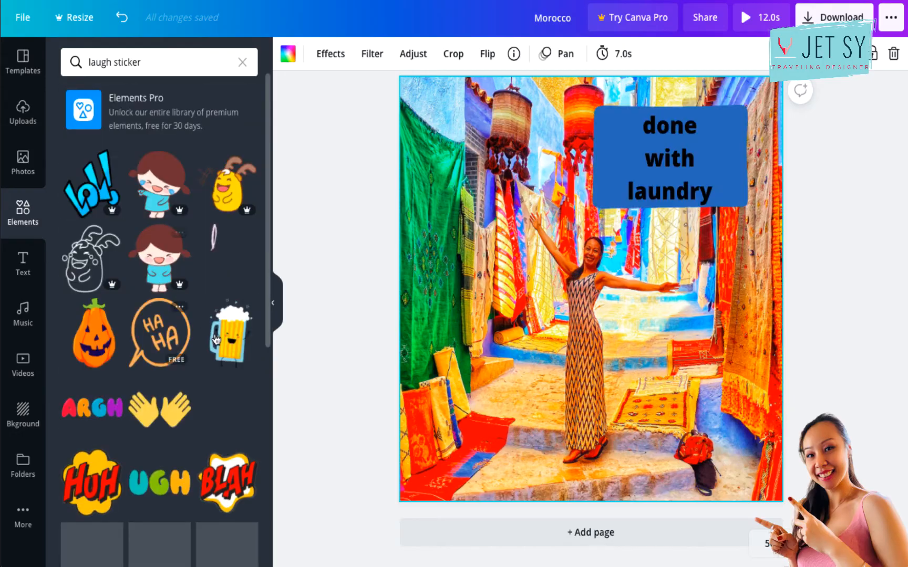
left_click(165, 345)
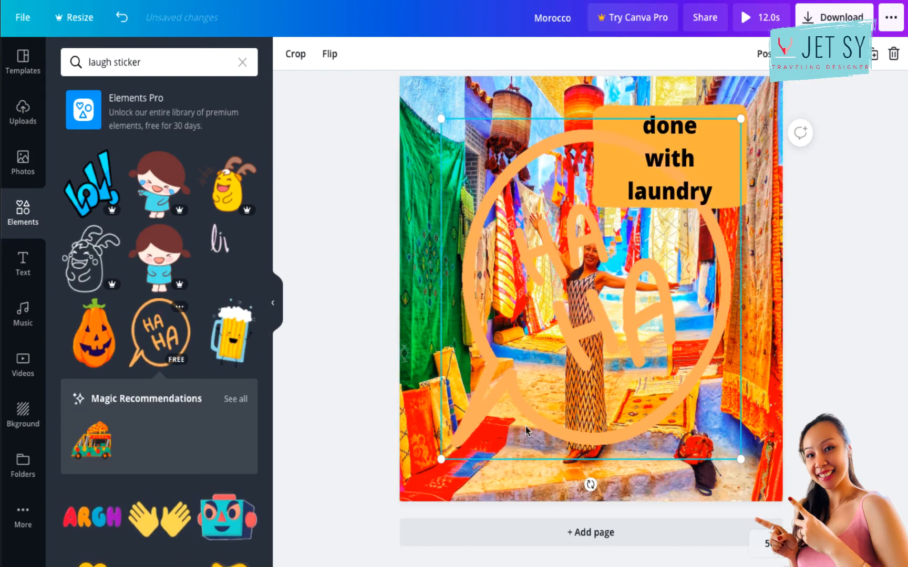
left_click_drag(442, 458, 664, 225)
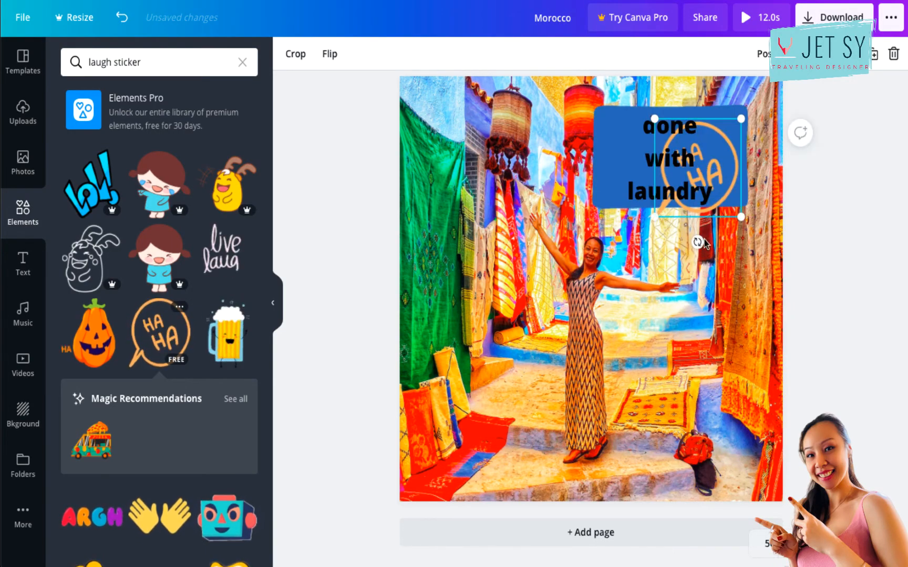
left_click_drag(726, 190, 758, 246)
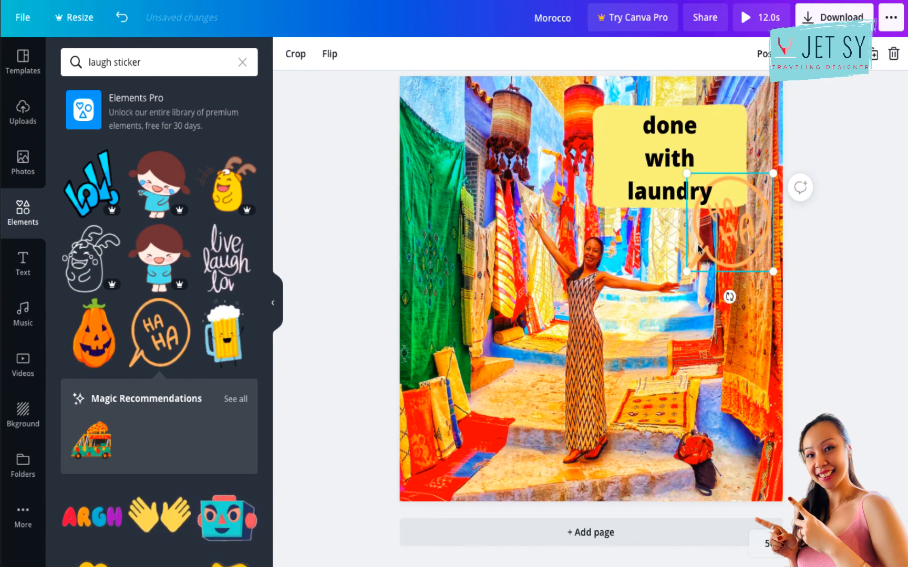
left_click(353, 98)
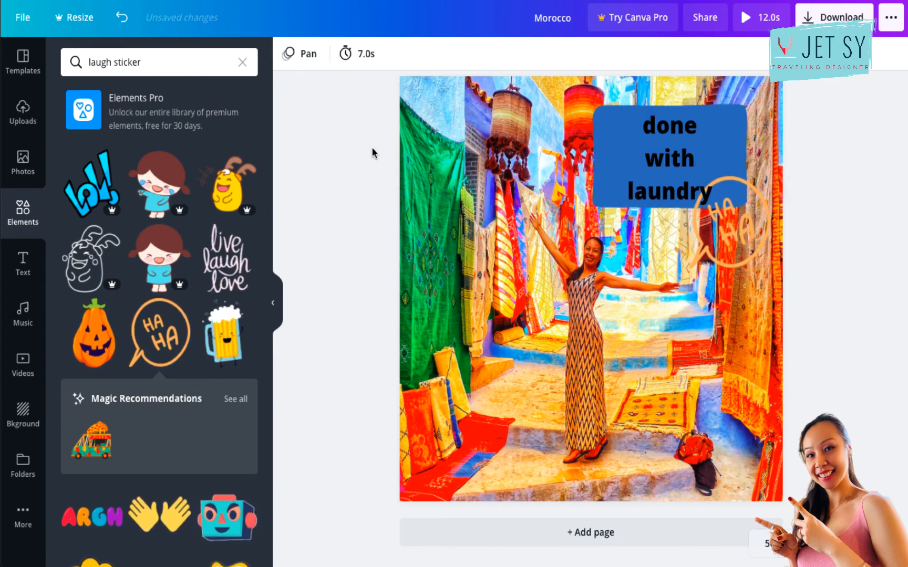
Change the second page's animation to Fade.
left_click(309, 57)
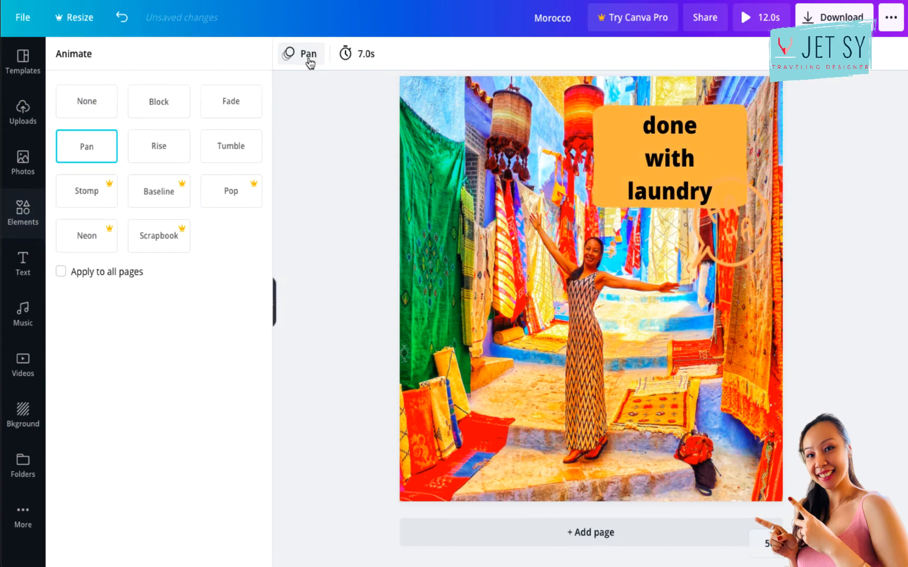
left_click(232, 110)
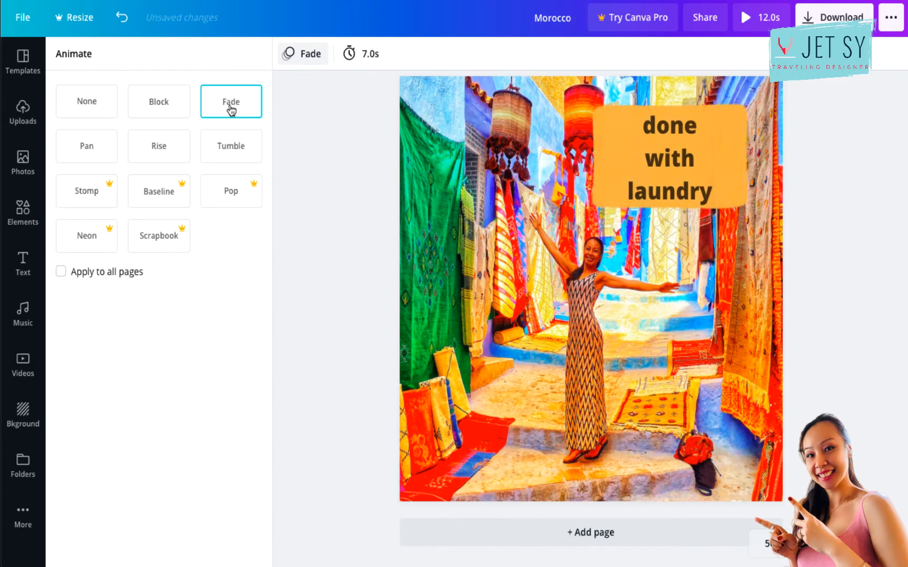
left_click(828, 142)
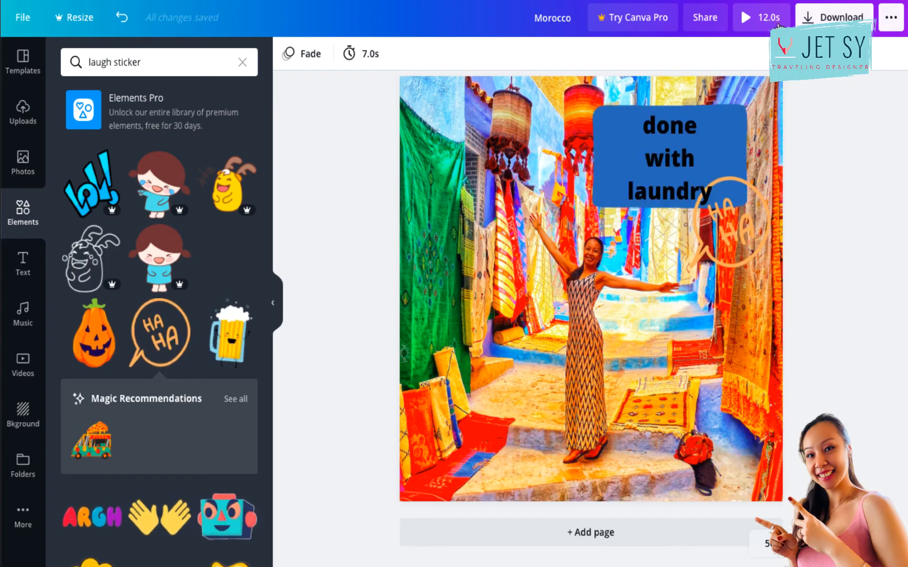
Set the second page's timing to 5.0 seconds to match the first page.
scroll(752, 324, "up", 3)
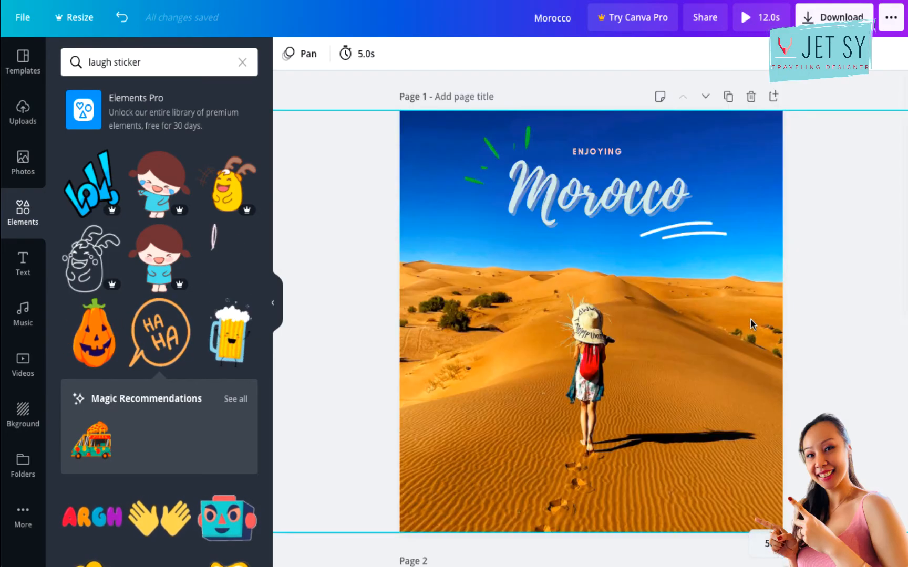
scroll(752, 324, "down", 8)
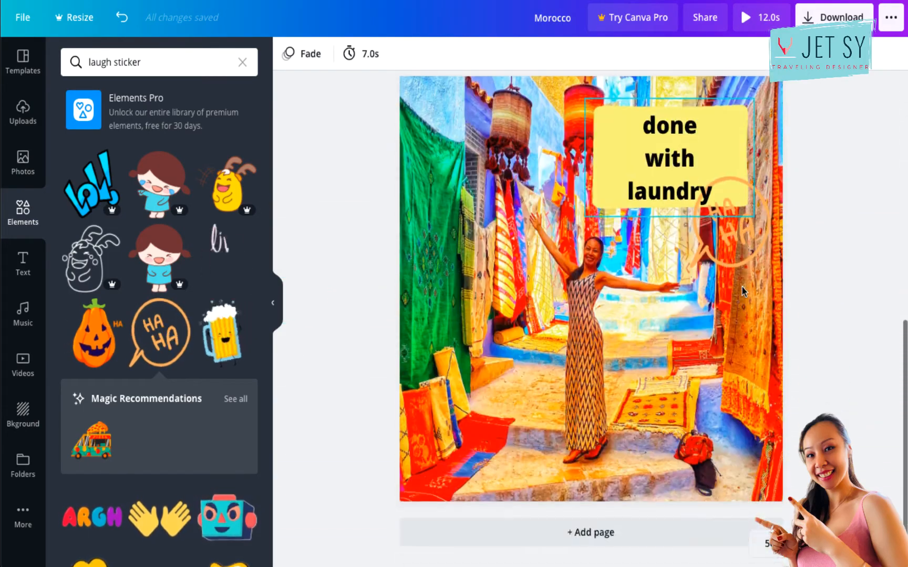
left_click(369, 56)
left_click_drag(417, 100, 411, 98)
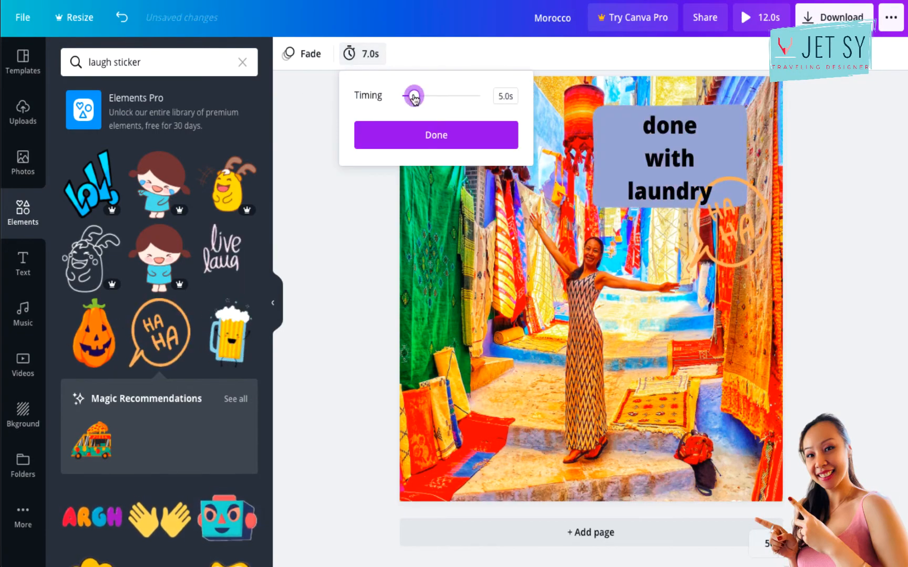
left_click(424, 129)
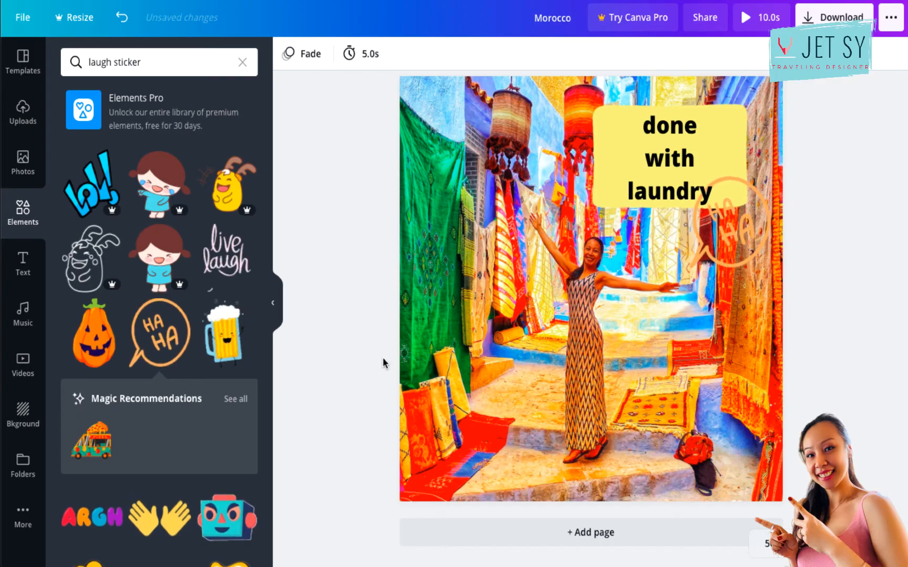
Add a third page and fill it with the uploaded photo of the laughing woman in red beside the camel.
left_click(595, 532)
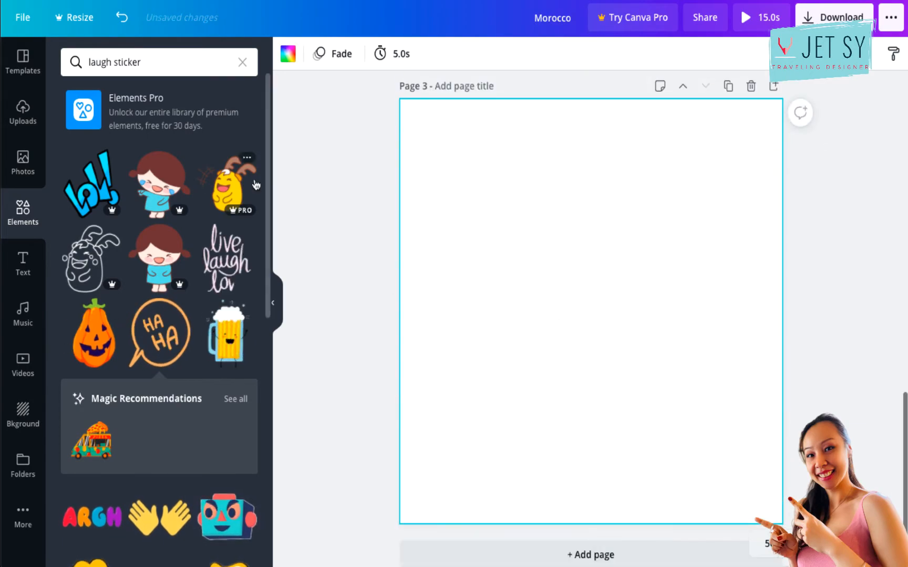
left_click(21, 118)
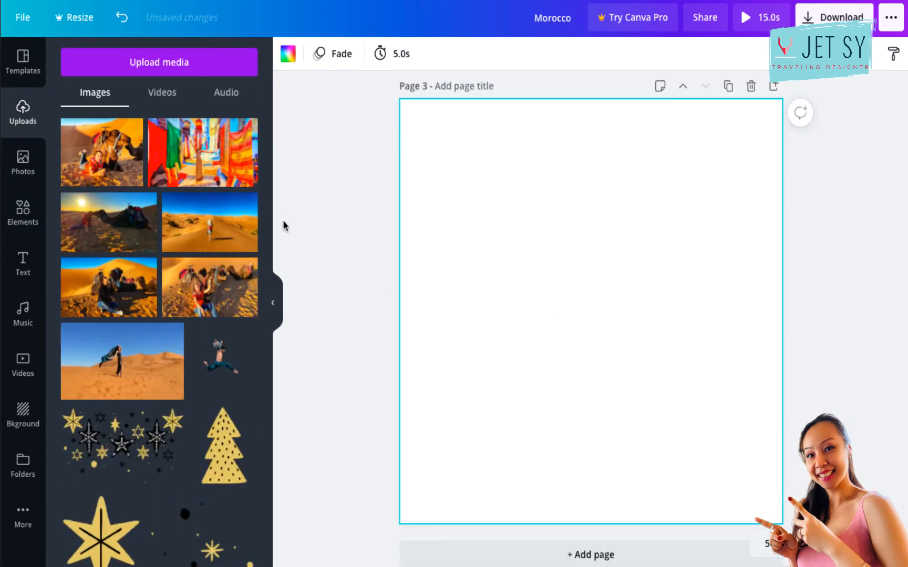
left_click(210, 288)
left_click_drag(734, 224, 906, 63)
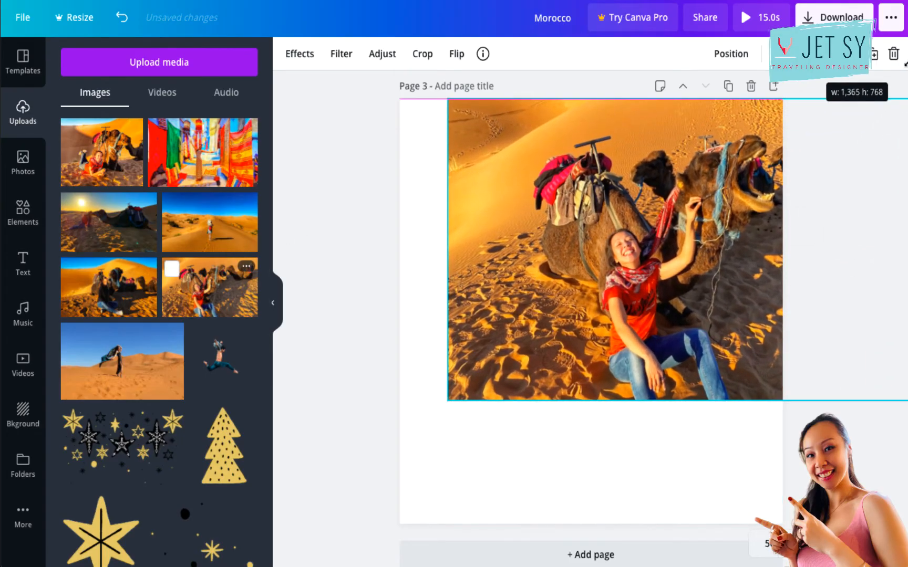
left_click_drag(447, 404, 304, 547)
left_click_drag(275, 507, 254, 531)
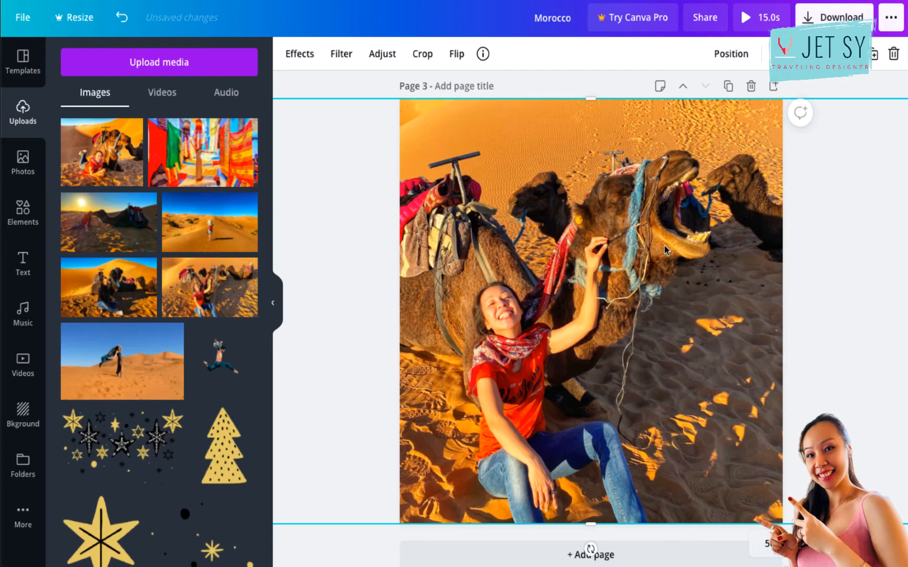
Shrink and reposition the third page's camel photo so it covers the upper part, leaving a blank white strip along the page's lower edge.
left_click(577, 82)
left_click(676, 264)
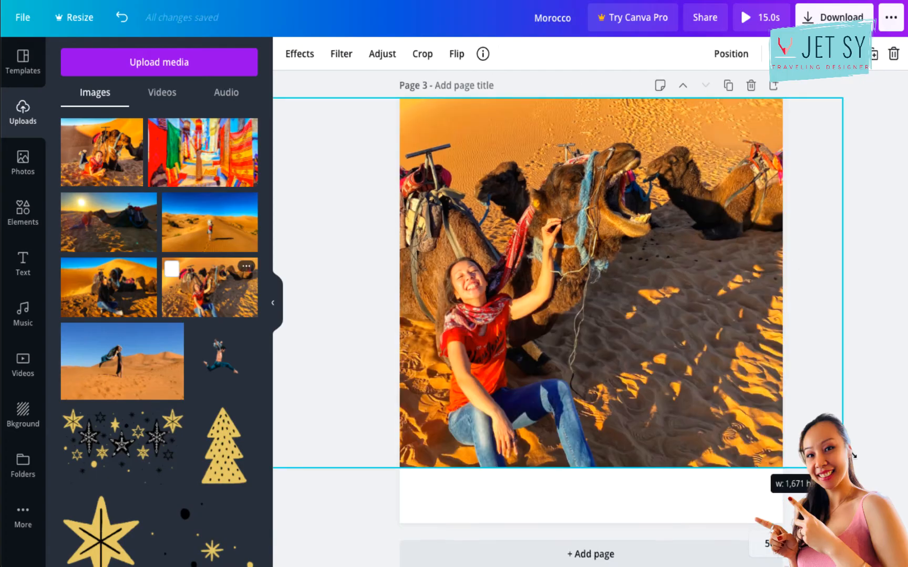
left_click_drag(764, 468, 766, 467)
left_click_drag(692, 398, 735, 390)
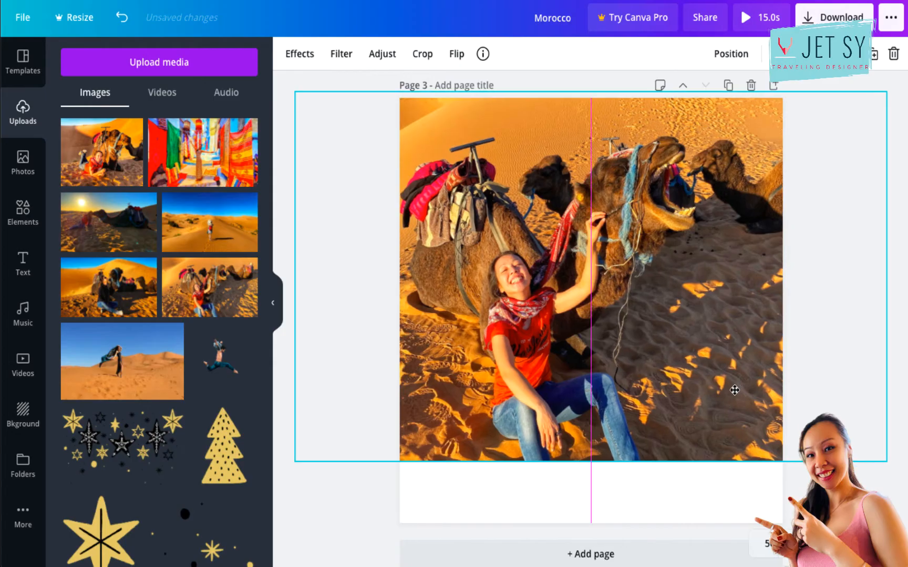
left_click(360, 490)
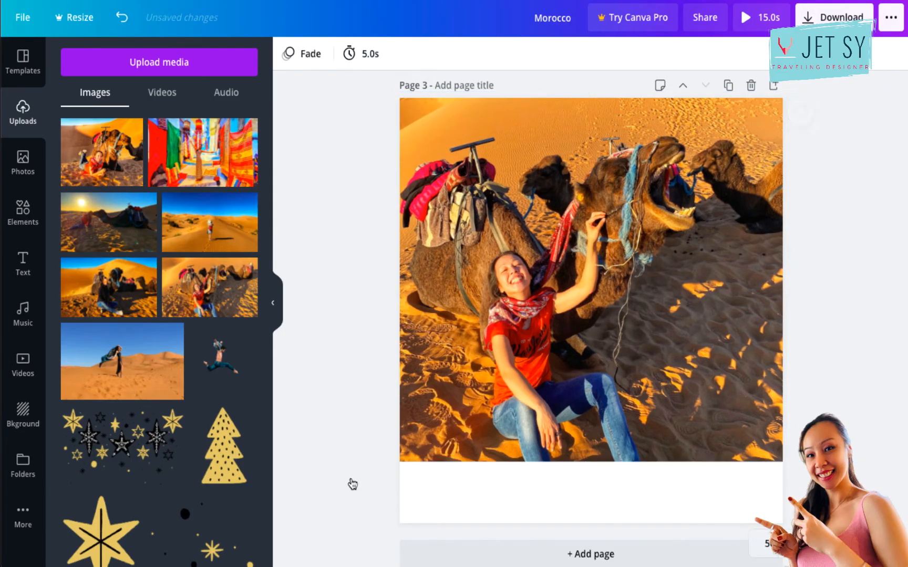
Copy the "Morocco" heading from the first page and place it in the white strip below the third page's photo.
scroll(347, 255, "up", 12)
scroll(348, 255, "up", 3)
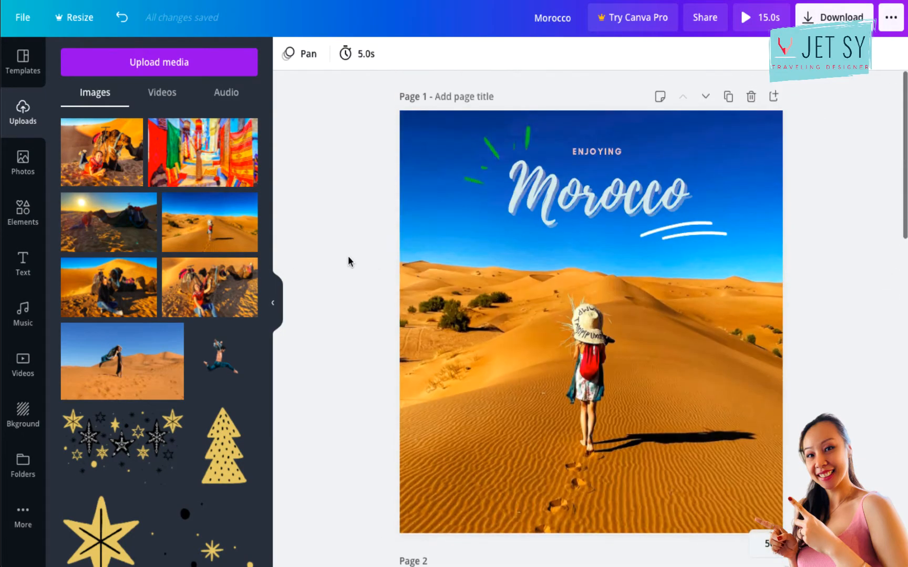
left_click(610, 211)
scroll(610, 212, "down", 15)
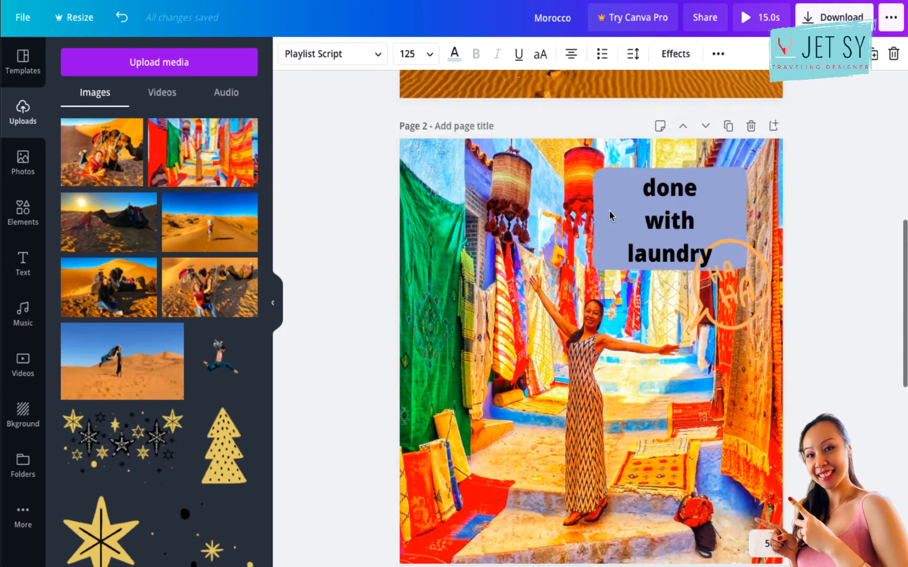
key("ctrl+v")
left_click_drag(625, 126, 614, 437)
Make the copied "Morocco" heading black and remove its shadow effect.
double_click(612, 464)
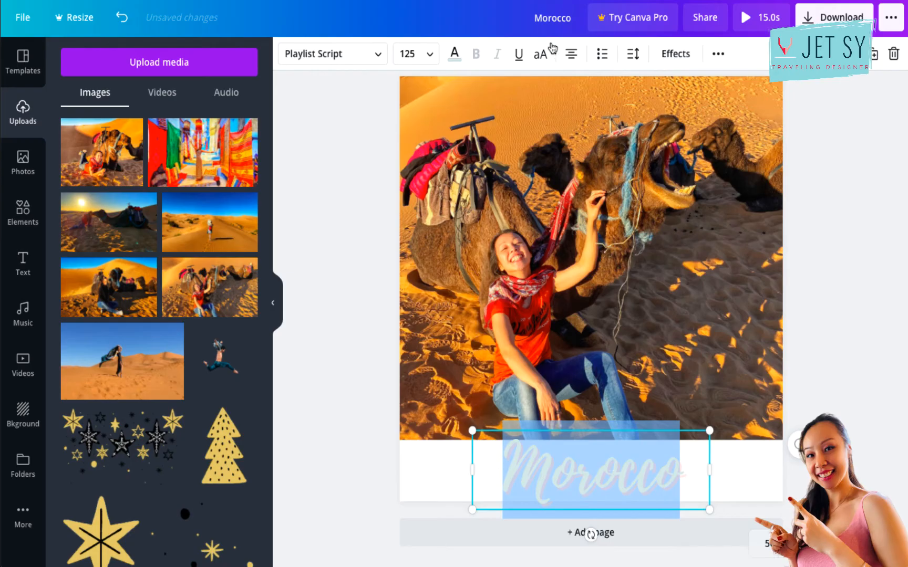
left_click(455, 54)
left_click(74, 194)
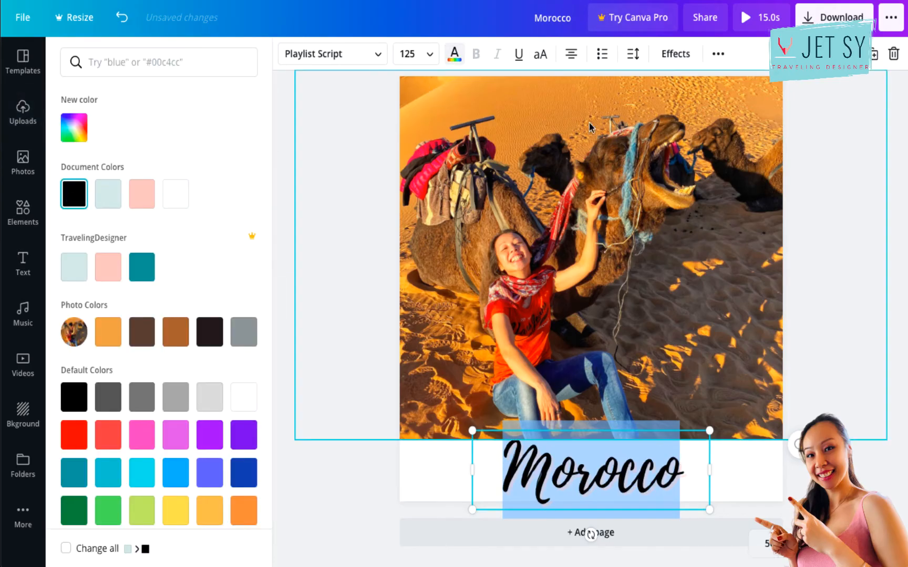
left_click(676, 53)
left_click(79, 127)
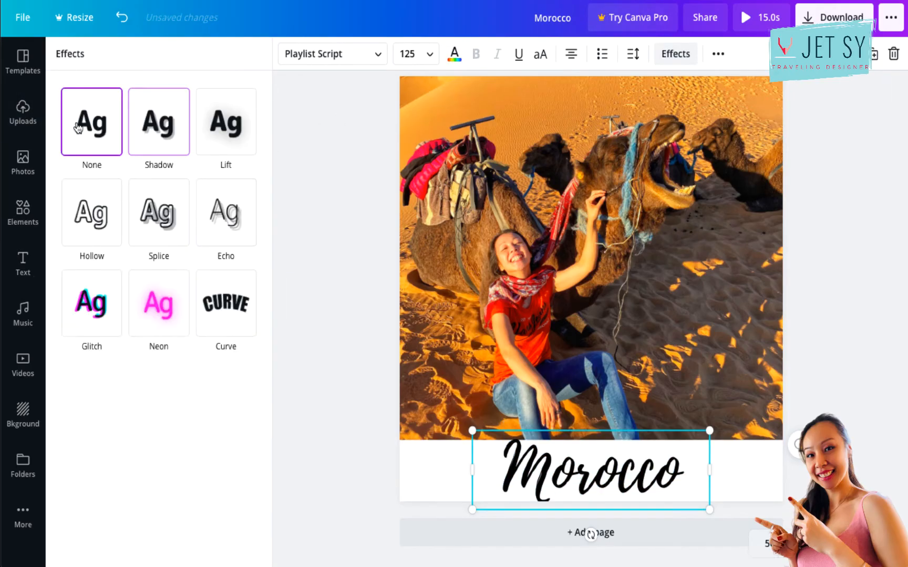
Set the heading's font size to 36, reword it to "can't remember why we're laughing here" and move it slightly up in the strip.
double_click(614, 468)
left_click(430, 54)
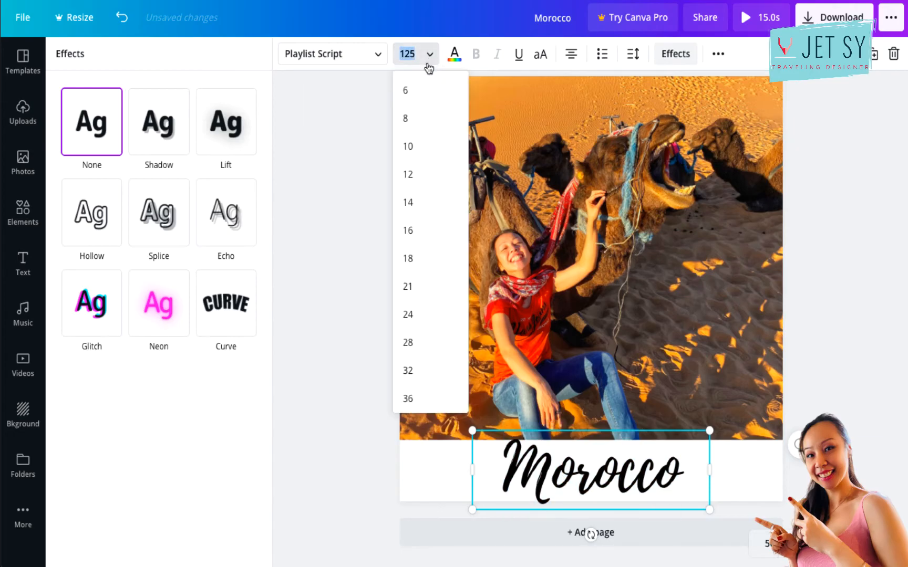
left_click(408, 370)
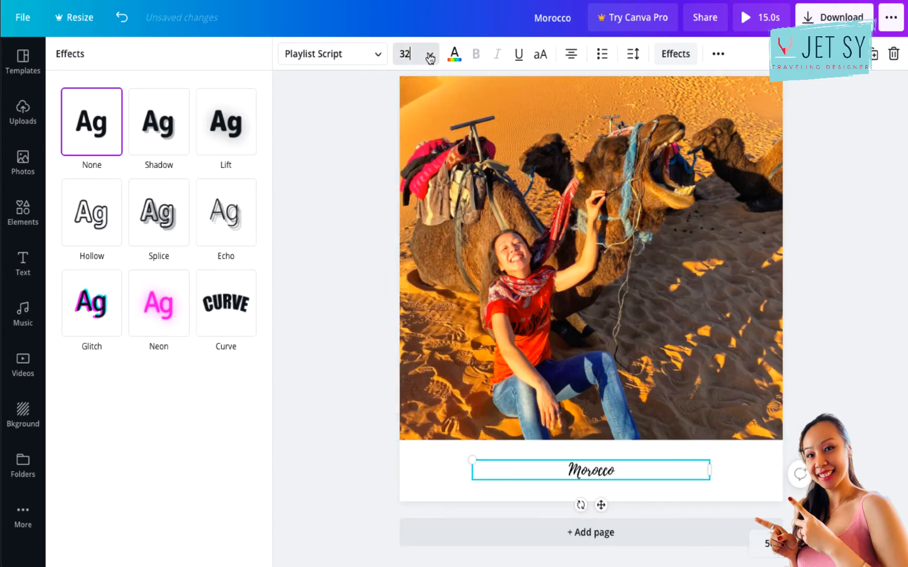
left_click(431, 54)
left_click(418, 272)
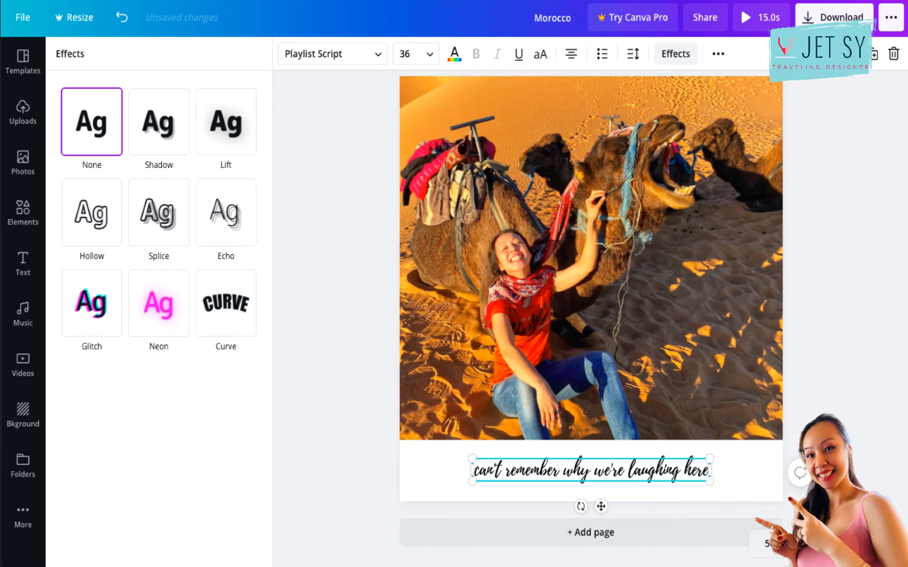
left_click(642, 470)
left_click_drag(602, 506, 613, 496)
left_click(657, 501)
Copy the "ENJOYING" text from the first page to below the third page's caption and reword it to "BUT WHO CARES?".
scroll(525, 294, "up", 15)
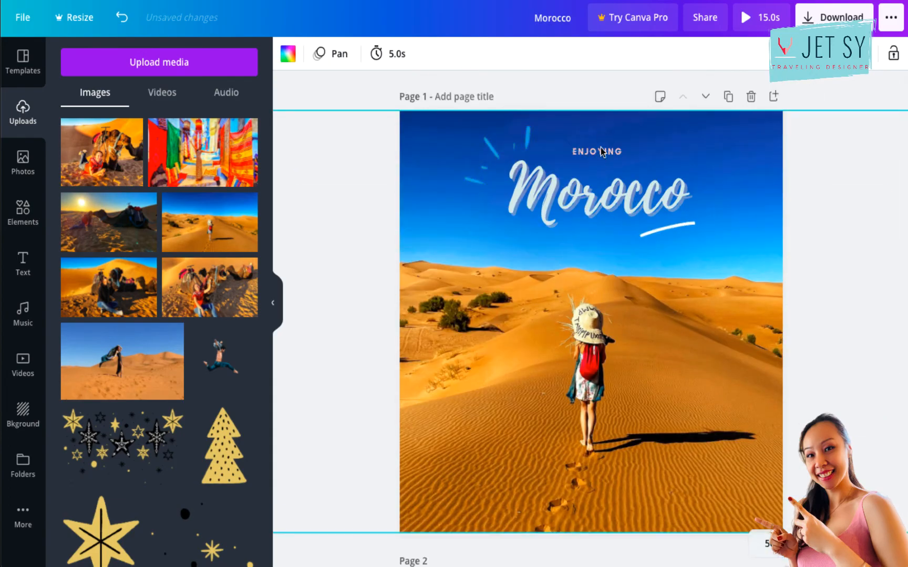
left_click(600, 152)
scroll(620, 289, "down", 15)
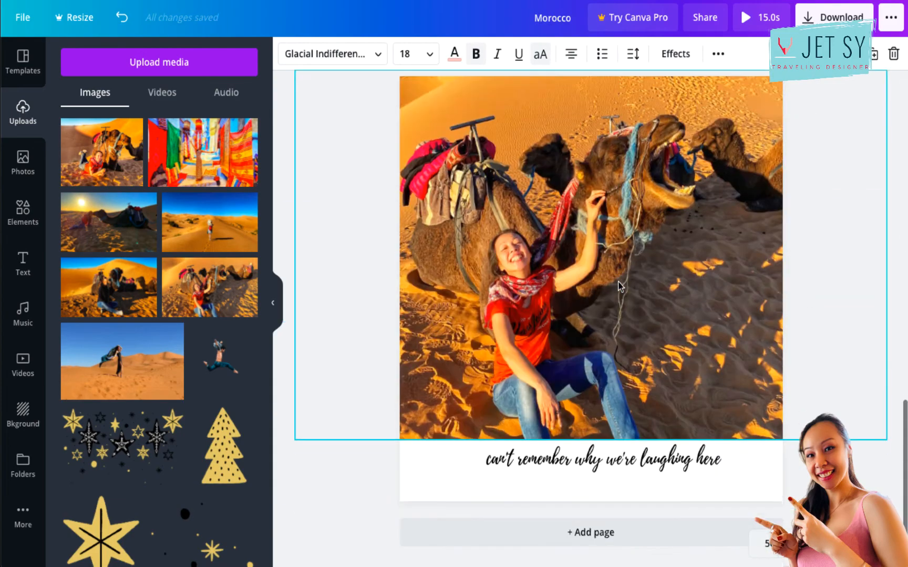
left_click_drag(623, 121, 621, 483)
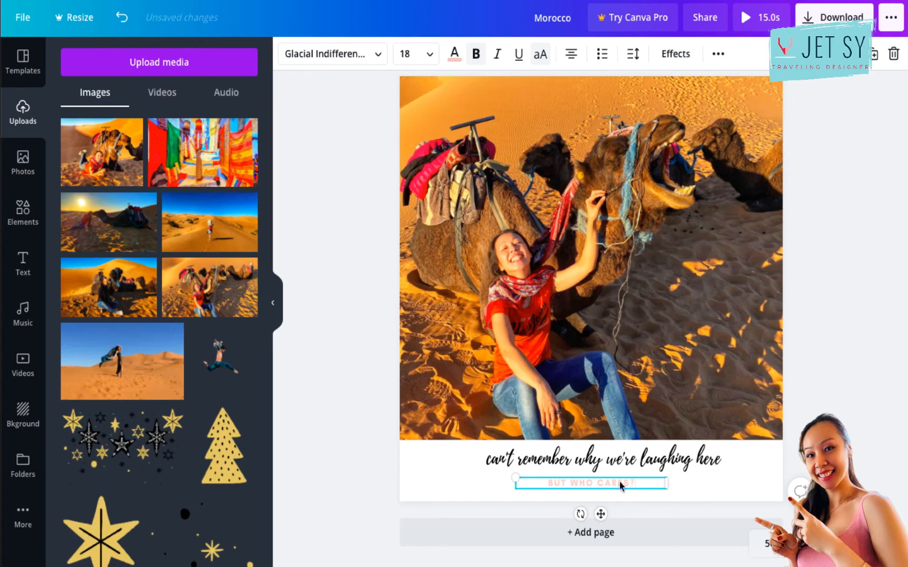
Change the color of the "BUT WHO CARES?" line to black.
triple_click(601, 486)
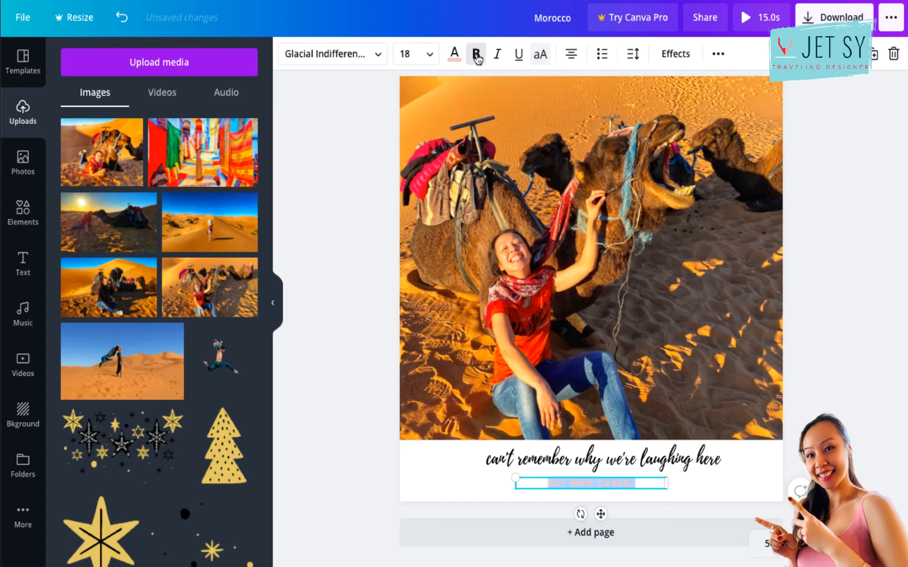
left_click(455, 55)
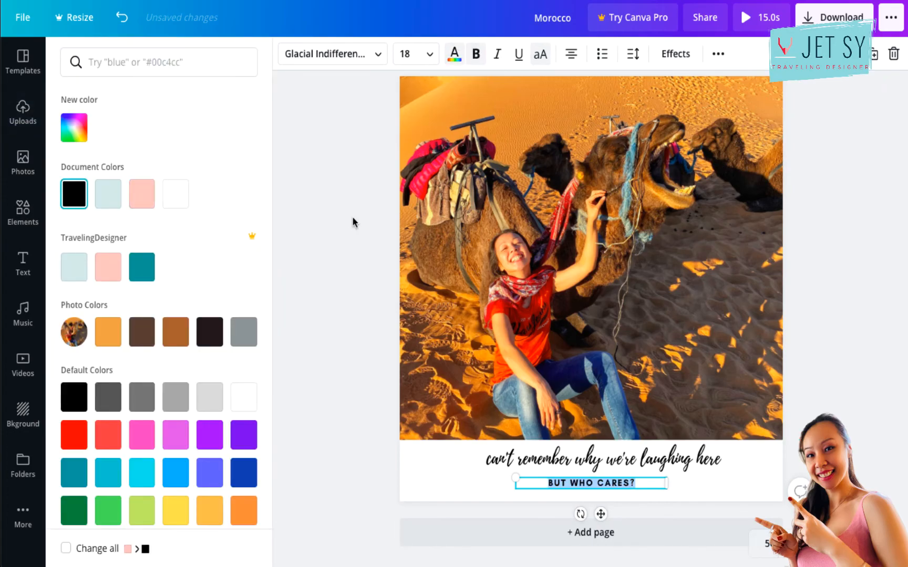
left_click(367, 367)
Change the third page's animation to Tumble.
scroll(783, 414, "up", 2)
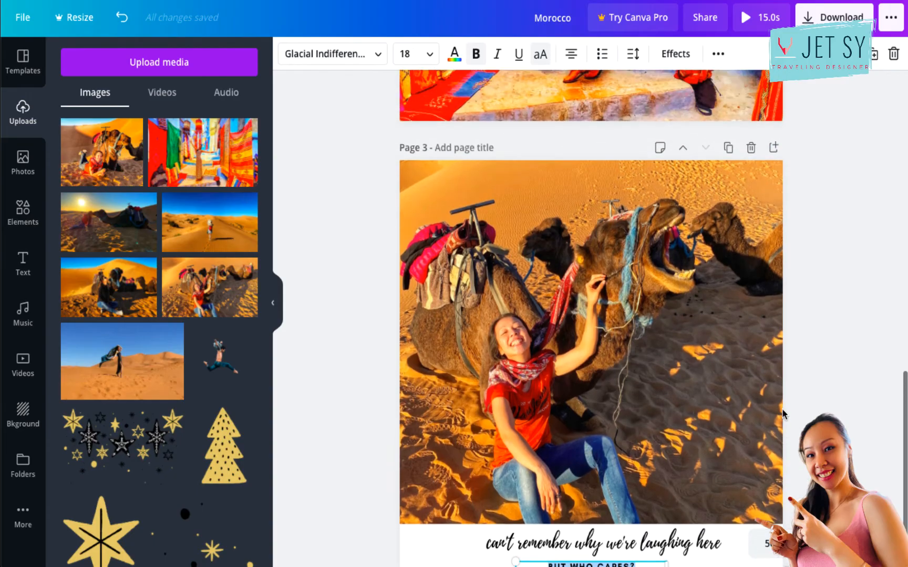
left_click(825, 325)
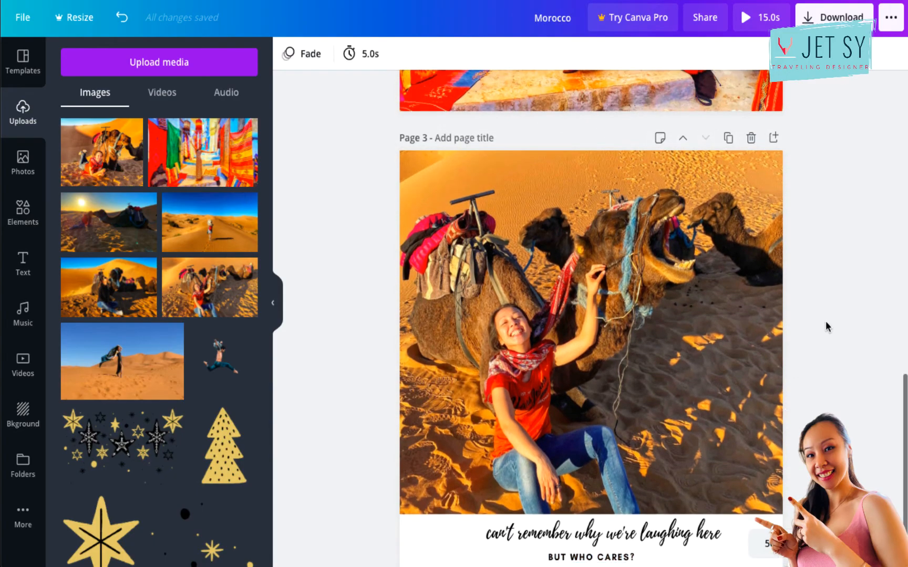
left_click(311, 56)
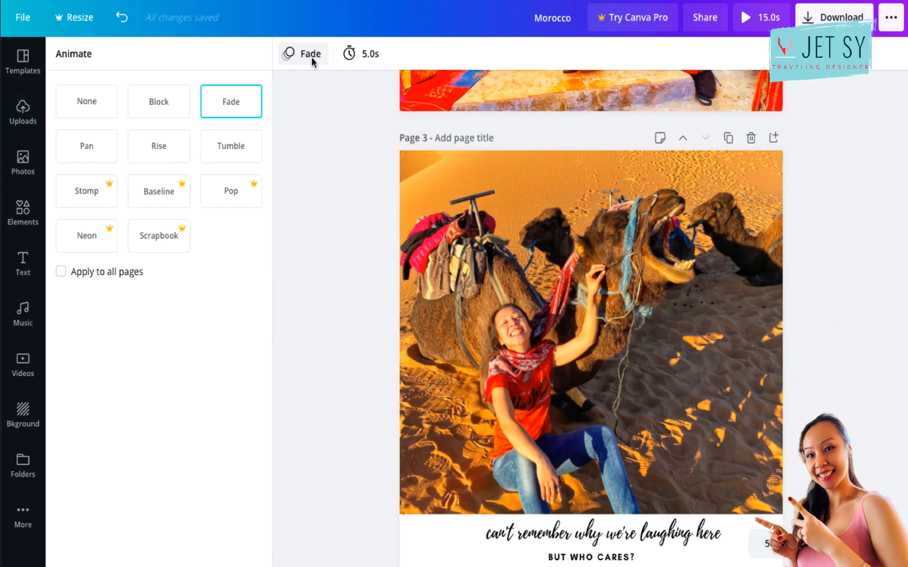
left_click(227, 147)
scroll(313, 226, "down", 2)
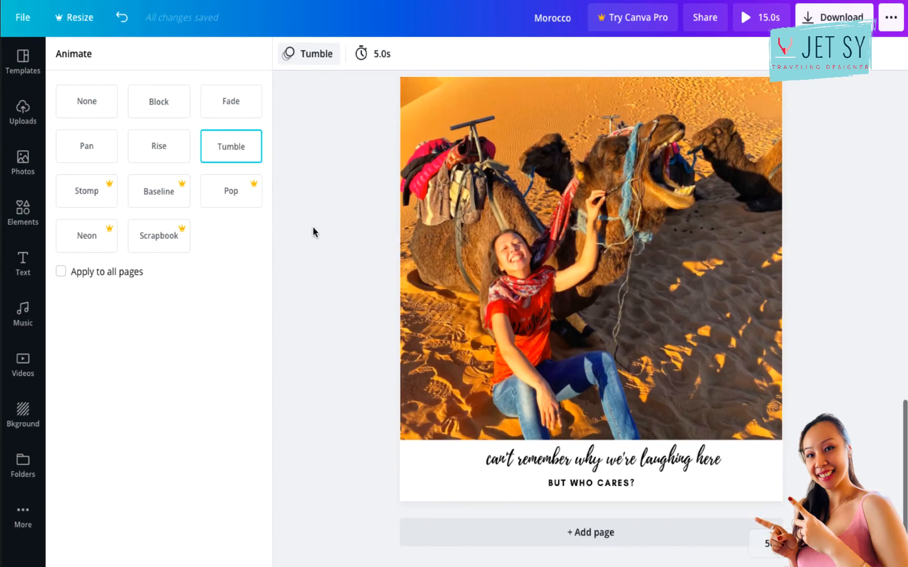
Add a fourth page and fill it with the uploaded sunset photo of the woman facing the camel, enlarged and positioned to show both.
left_click(571, 533)
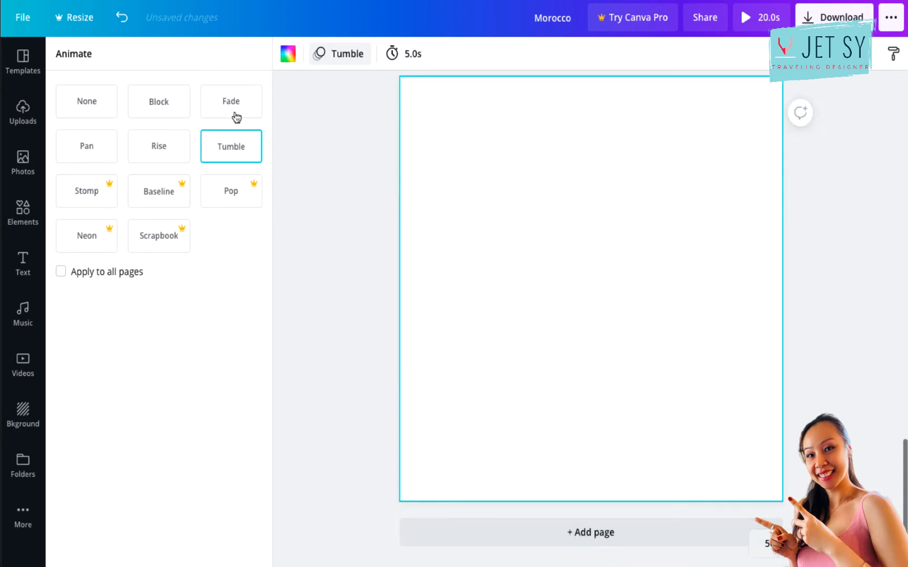
left_click(21, 117)
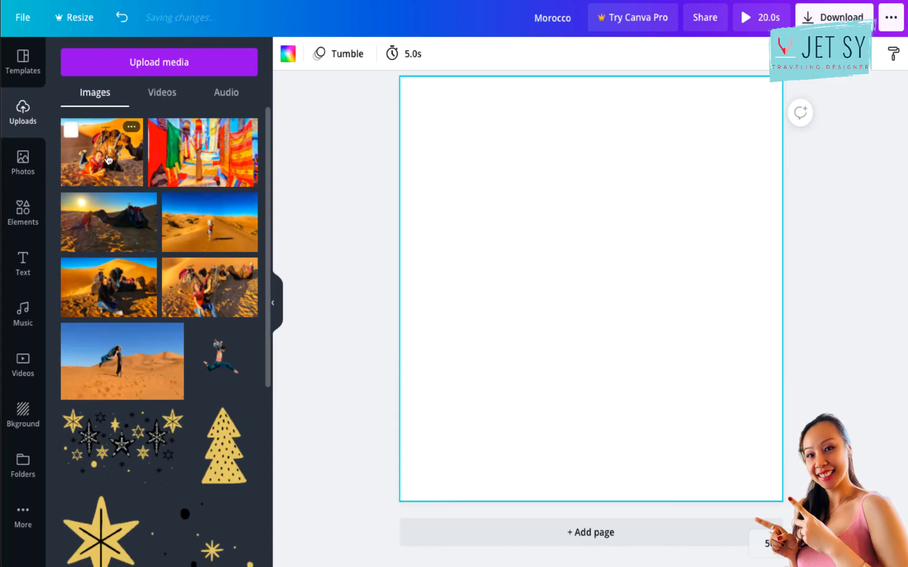
left_click(156, 199)
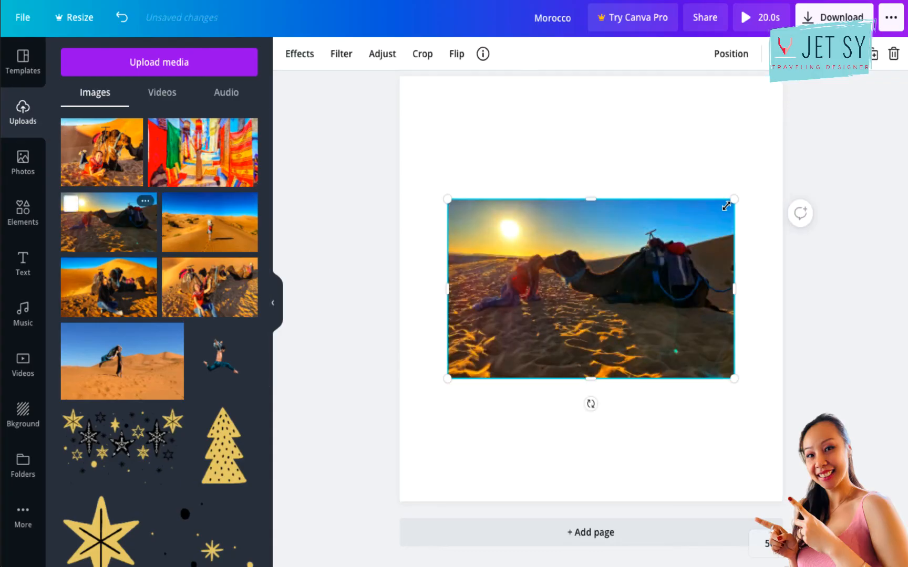
left_click_drag(733, 203, 905, 45)
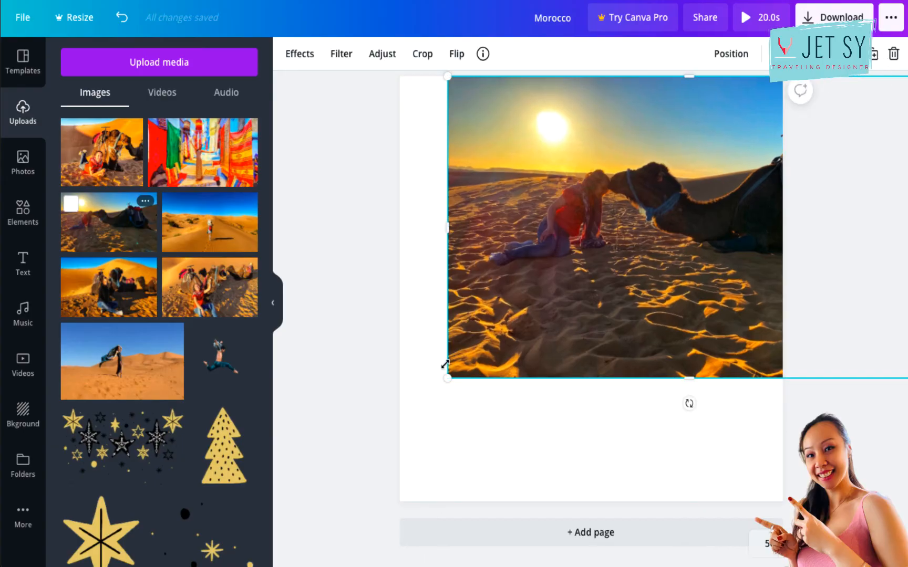
left_click_drag(440, 389, 284, 526)
left_click_drag(569, 419, 610, 415)
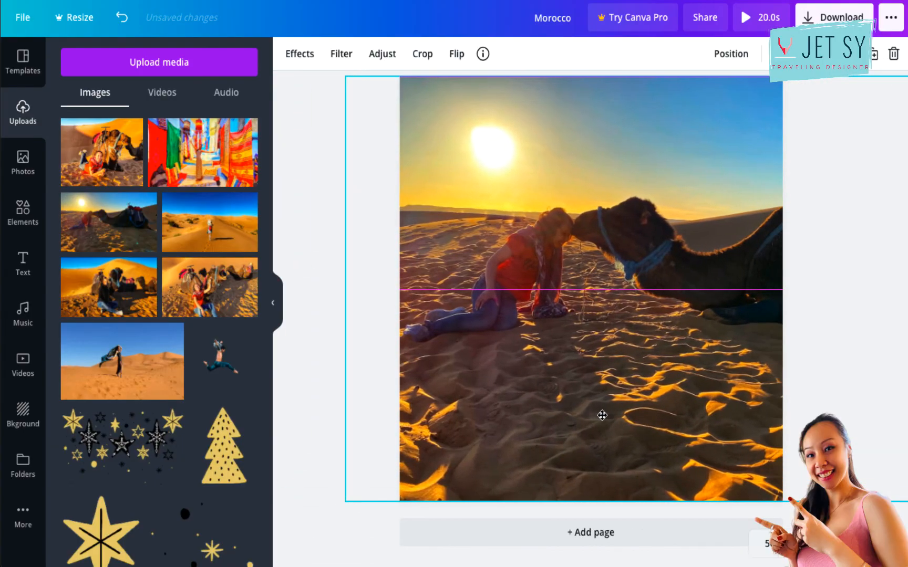
left_click(295, 223)
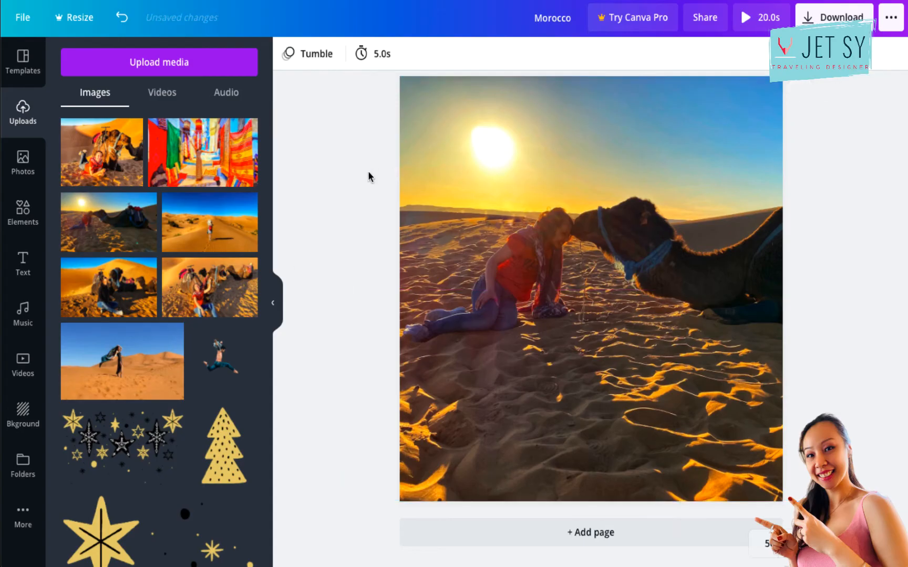
Add the "cold, smooth & tasty." font combination to the fourth page and change its first word to "thankful".
left_click(23, 263)
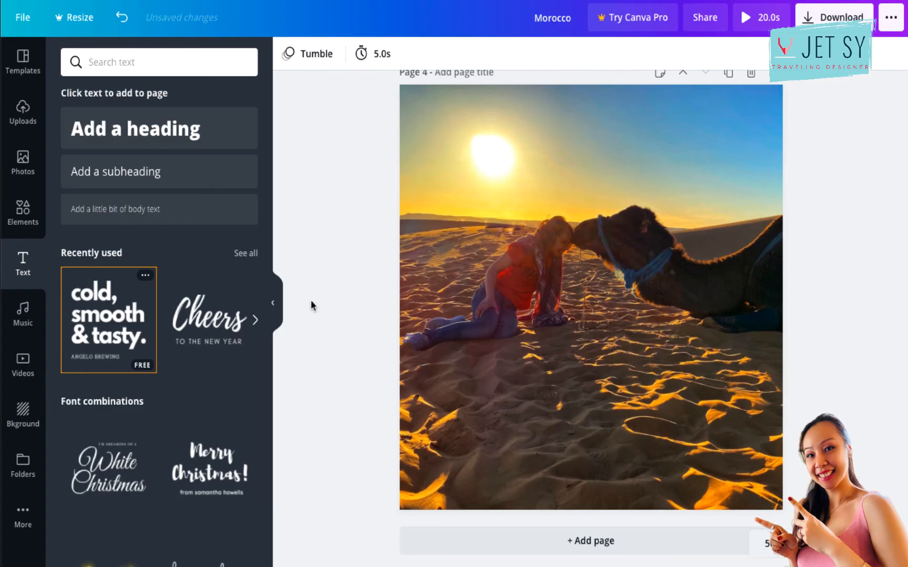
left_click(124, 322)
double_click(540, 234)
left_click(540, 234)
double_click(540, 234)
type("THANK")
key("BackSpace")
key("BackSpace")
key("BackSpace")
key("BackSpace")
key("BackSpace")
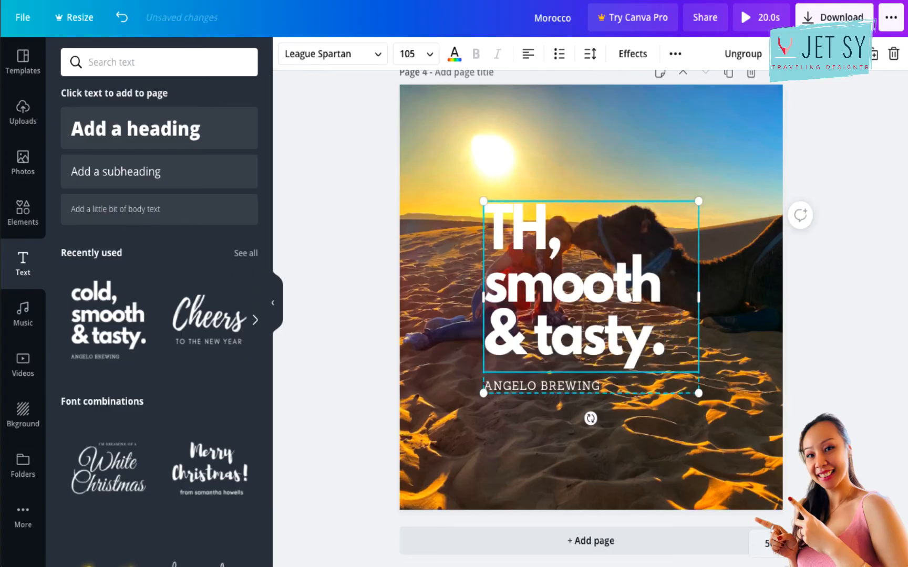
type("thankful,")
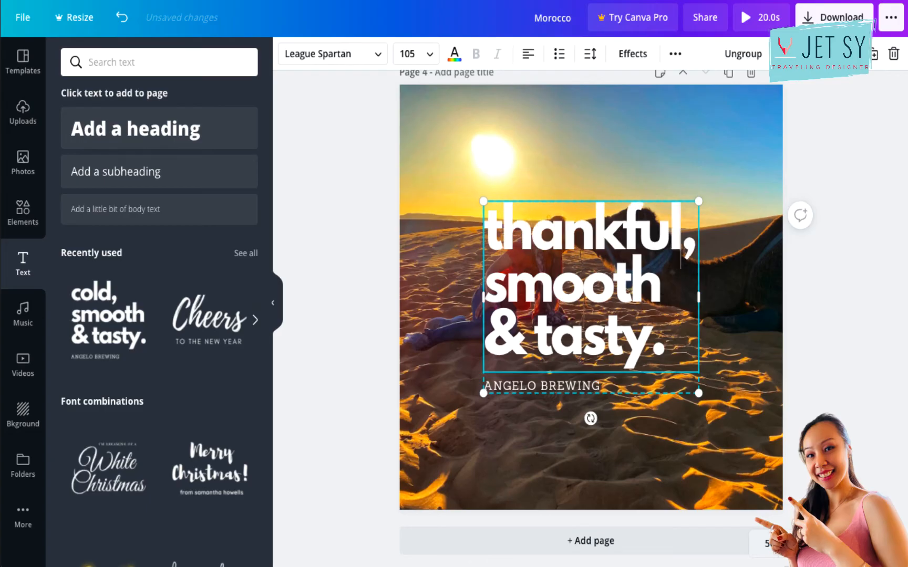
Replace the remaining two lines of the fourth page's heading with "grateful," and "blessed.".
double_click(513, 298)
type("grateful")
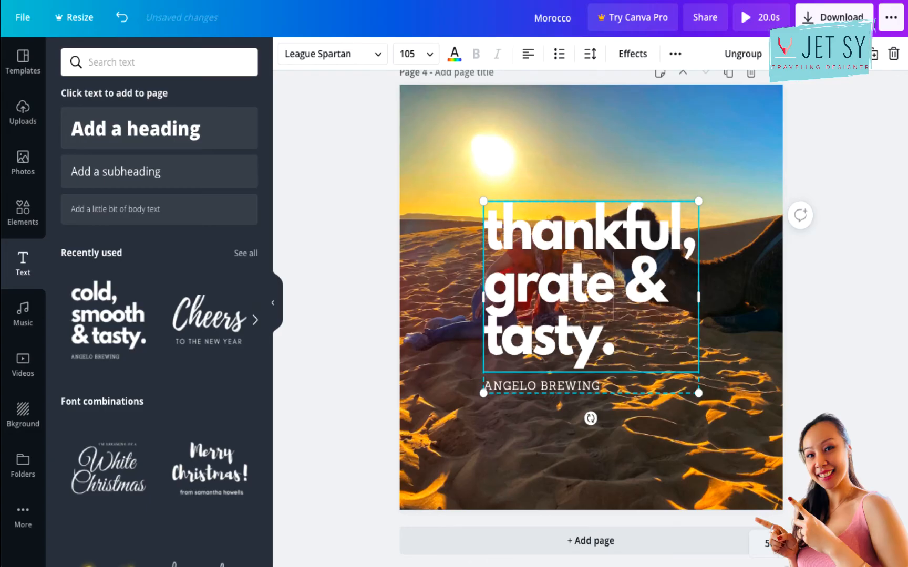
double_click(501, 341)
key("BackSpace")
key("BackSpace")
key("BackSpace")
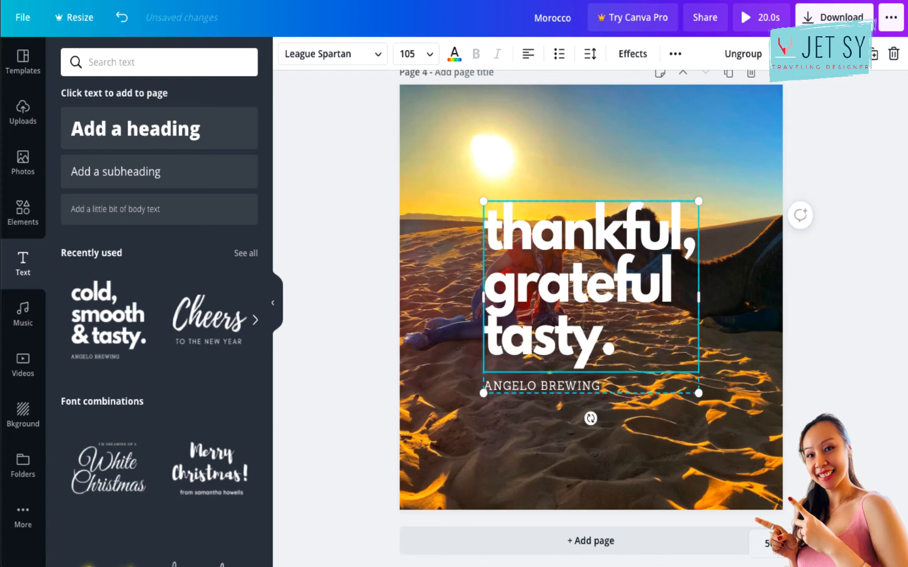
type(",")
double_click(535, 331)
type("blessed.")
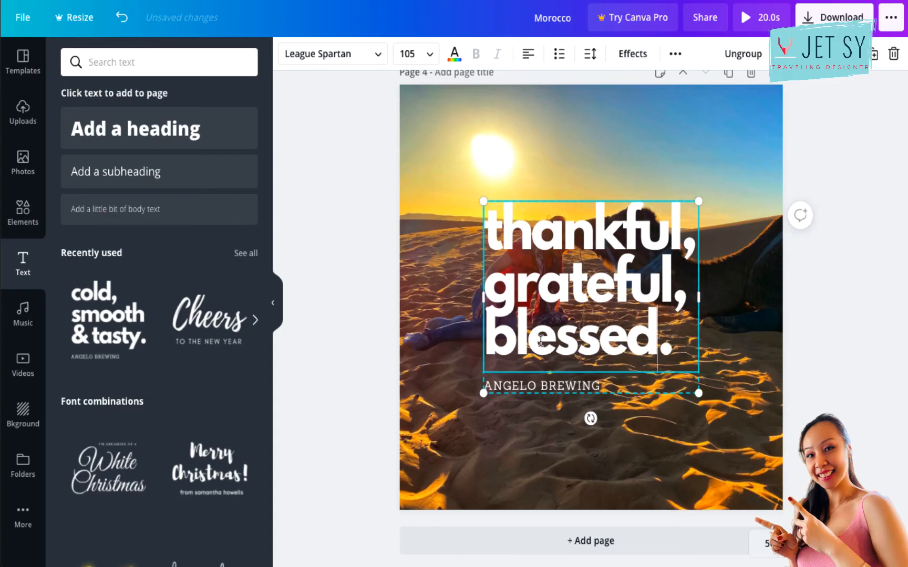
Delete the "ANGELO BREWING" line and move the heading to the lower center of the fourth page, below the woman and camel.
left_click(748, 44)
left_click(851, 371)
left_click(605, 384)
key("Delete")
left_click_drag(597, 292, 602, 424)
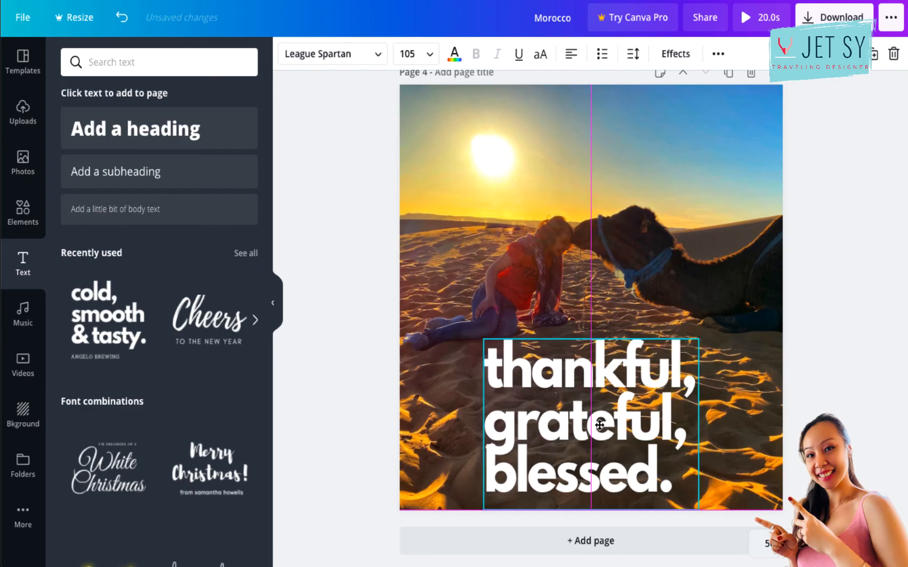
left_click(820, 204)
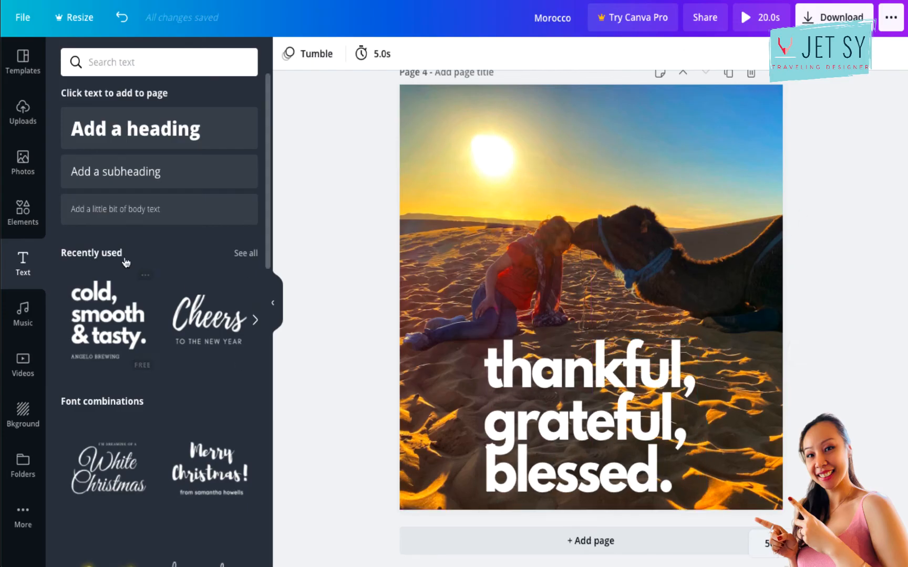
Search the elements library for "heart sticker".
left_click(22, 214)
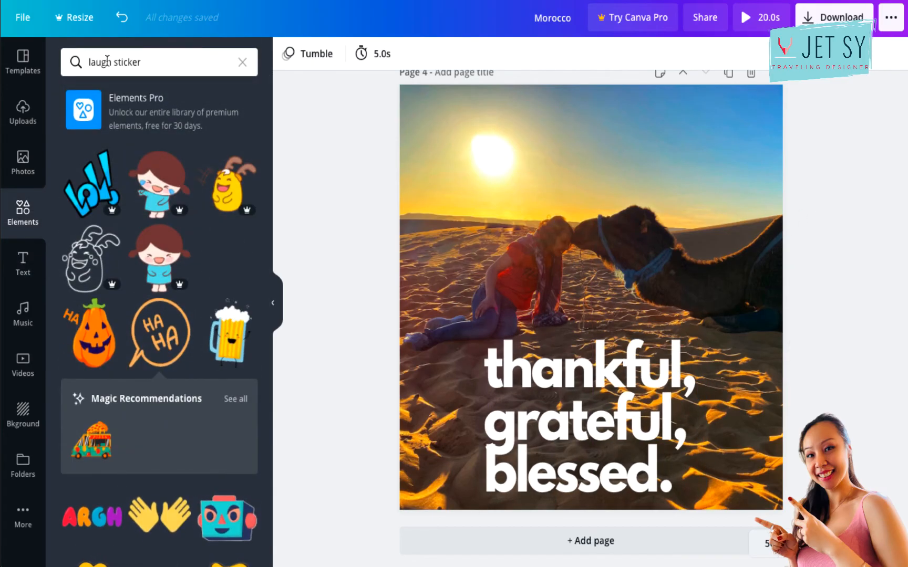
double_click(101, 62)
type("heart")
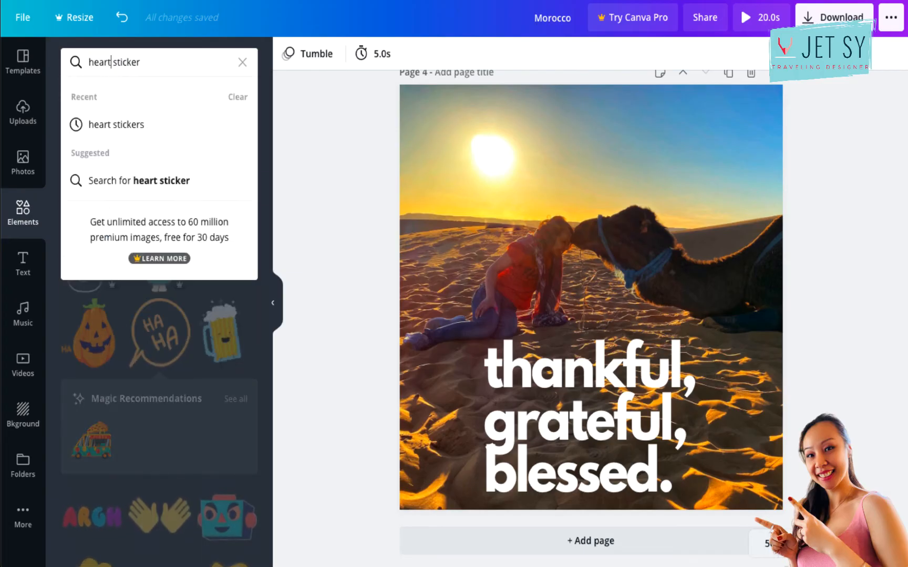
key("Return")
Add the free animated red brush-stroke heart sticker to the fourth page and shift it slightly upward over the woman and camel.
scroll(176, 388, "down", 10)
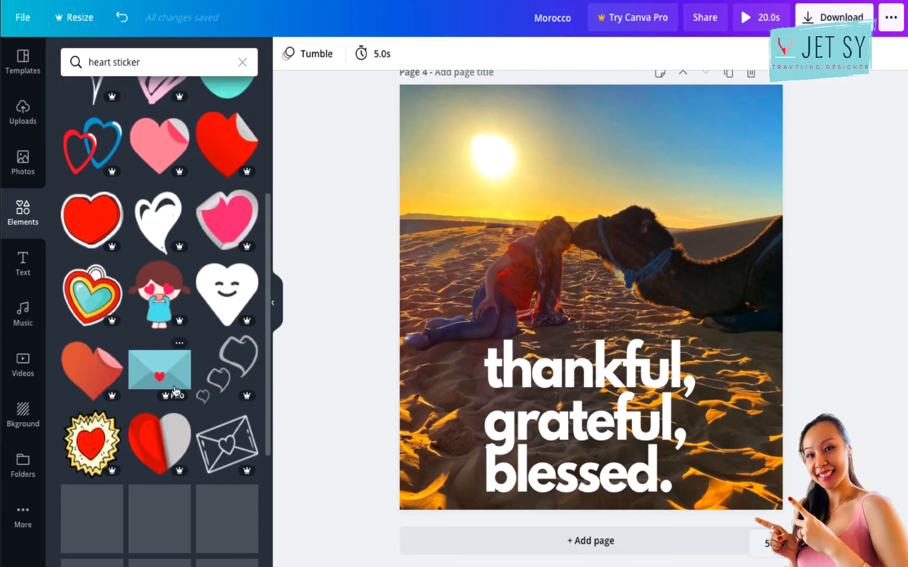
scroll(174, 388, "down", 6)
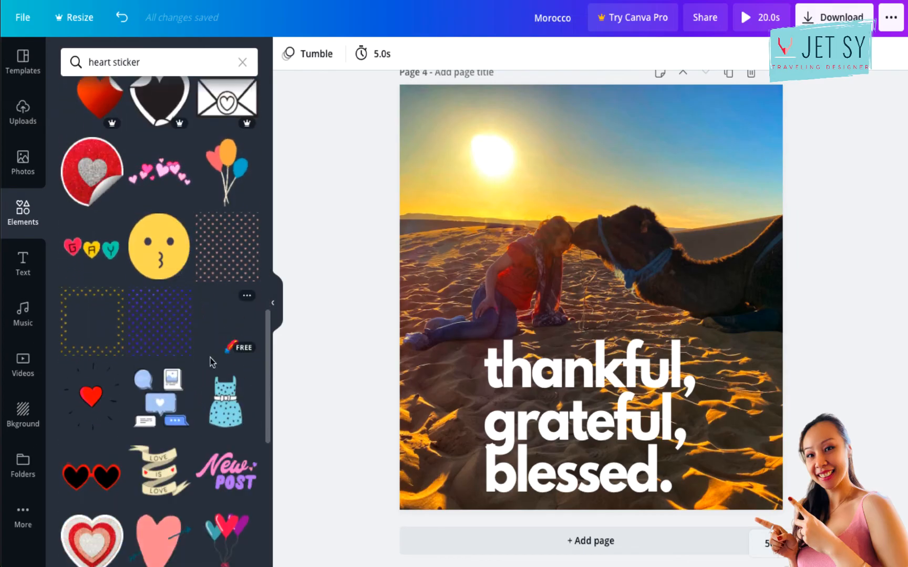
scroll(210, 359, "down", 8)
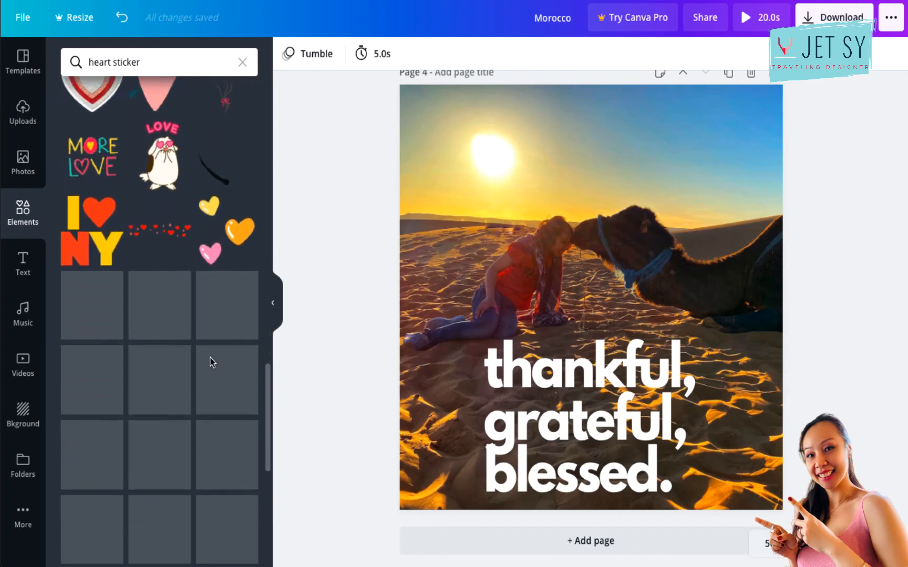
scroll(174, 388, "down", 1)
scroll(174, 387, "down", 6)
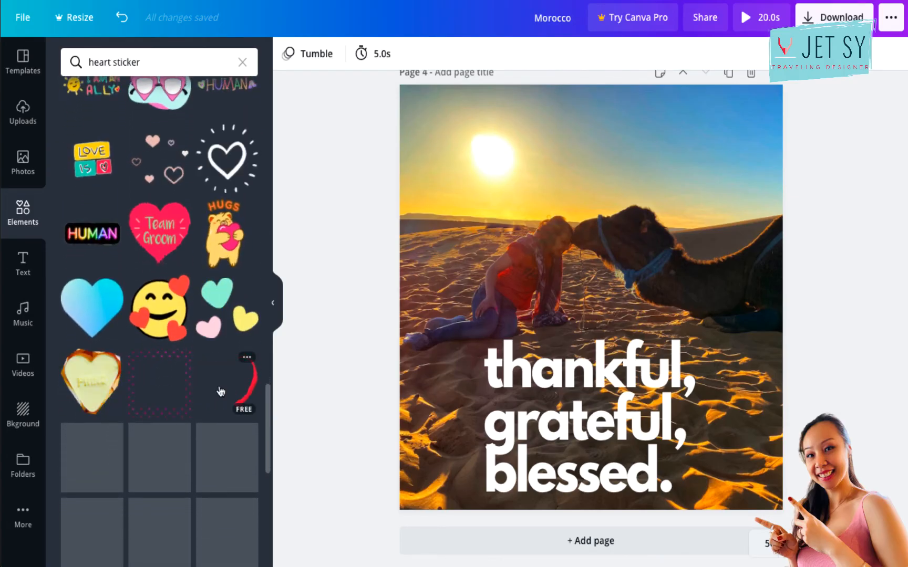
left_click(221, 391)
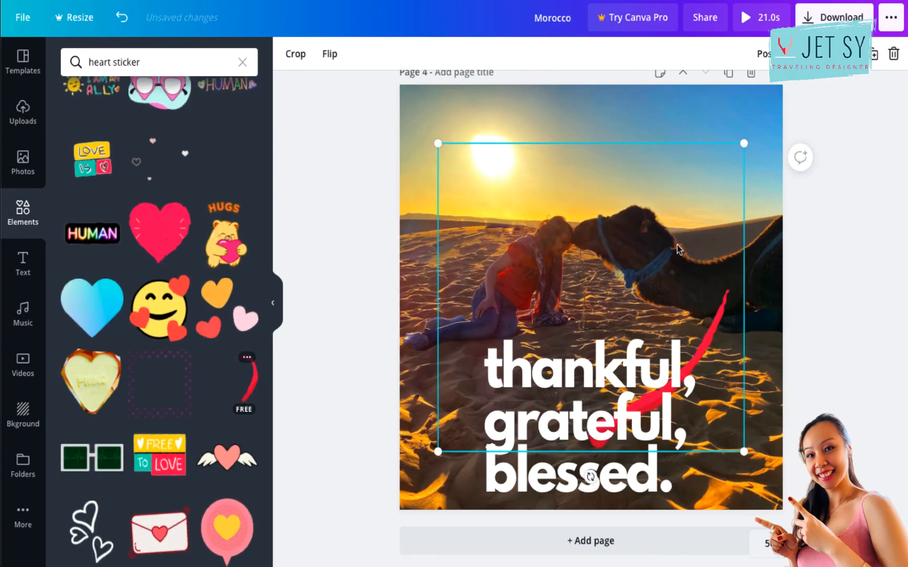
left_click_drag(660, 246, 664, 219)
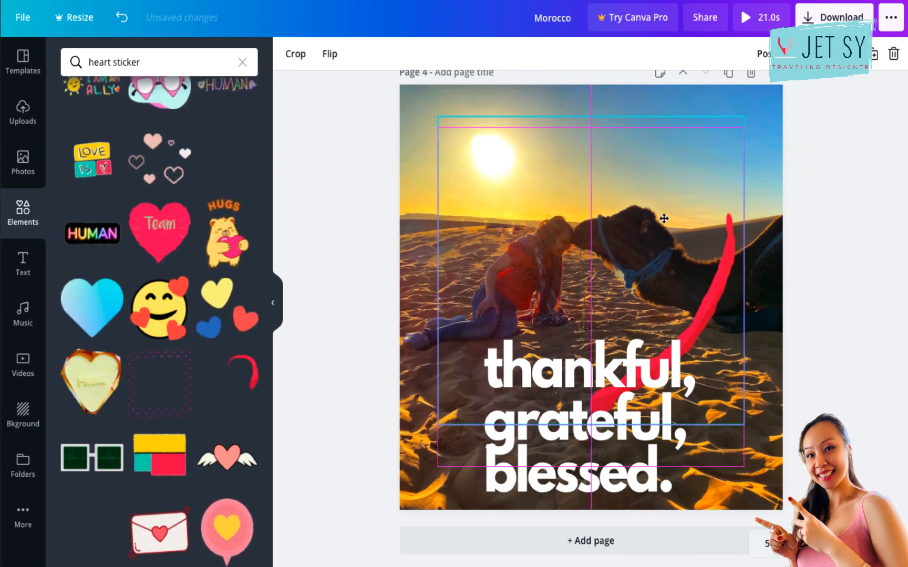
left_click(827, 243)
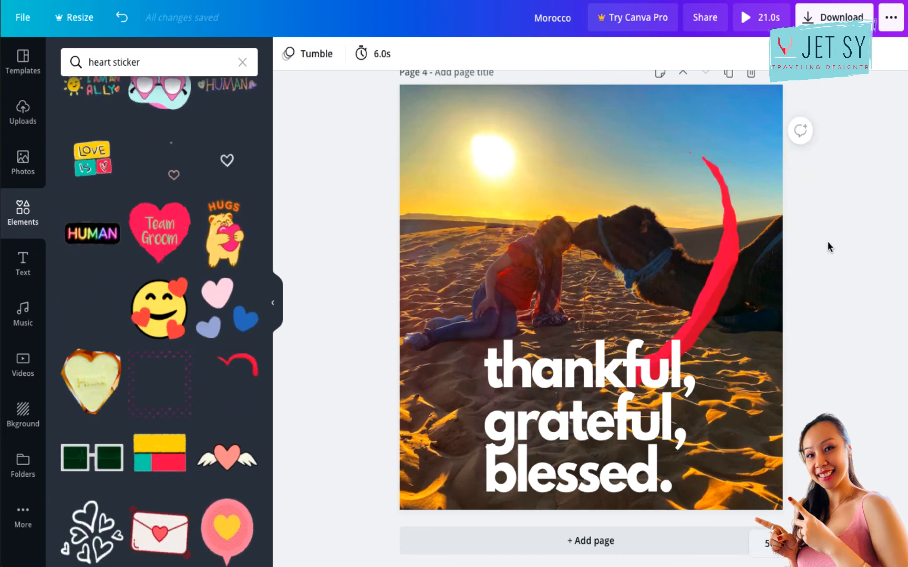
Set the fourth page's animation to Pan and preview the whole animated post.
left_click(318, 57)
left_click(106, 133)
scroll(349, 136, "up", 1)
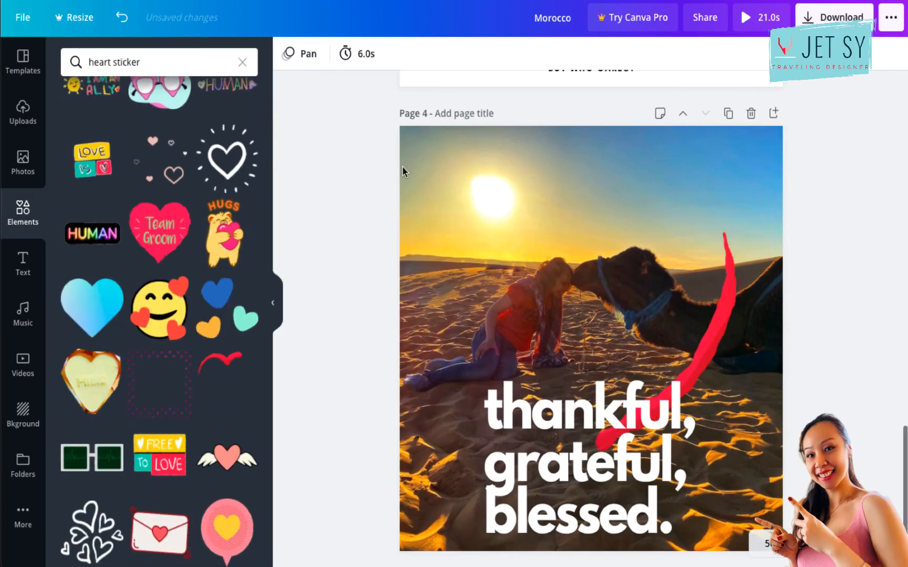
left_click(756, 11)
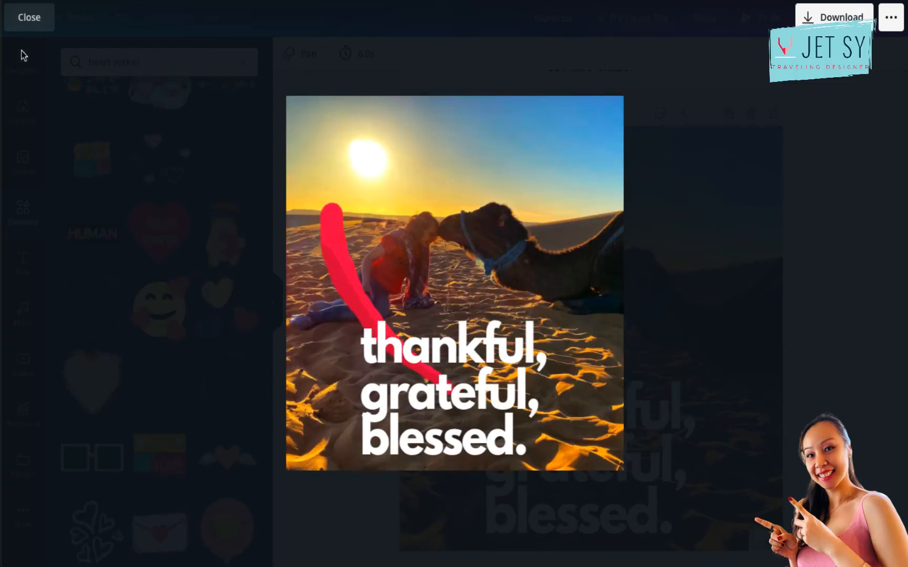
left_click(33, 20)
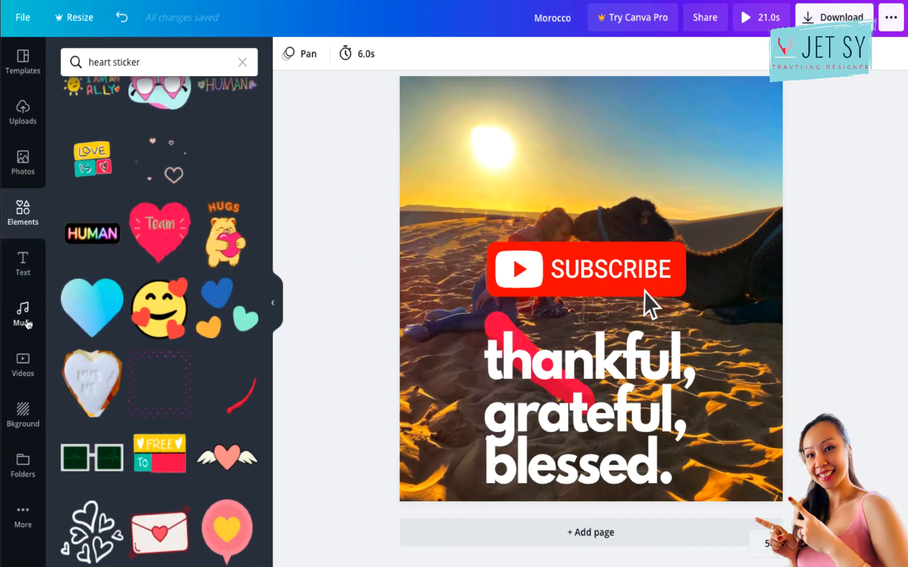
Add the free "Happy Whistling Ukulele" track as background music and preview the post with it.
left_click(25, 315)
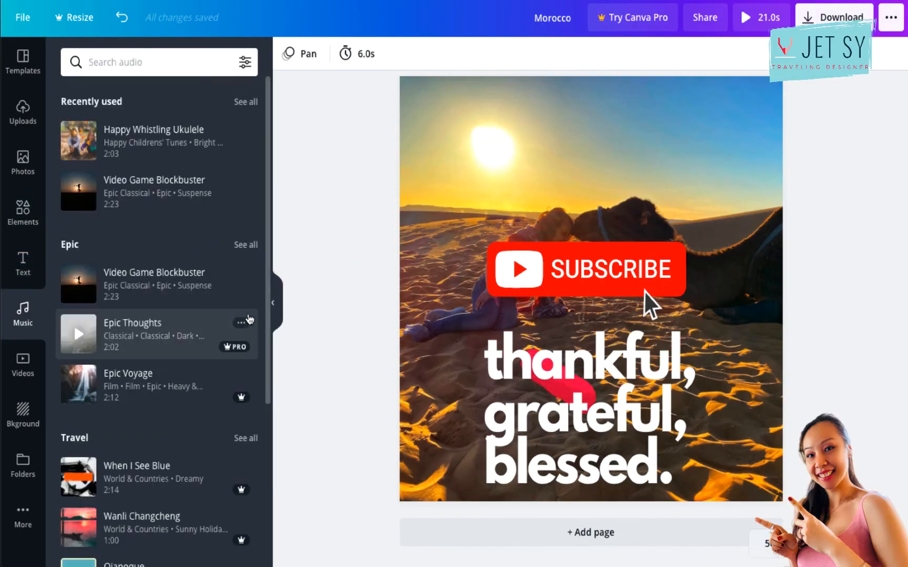
scroll(200, 349, "down", 3)
scroll(200, 350, "up", 3)
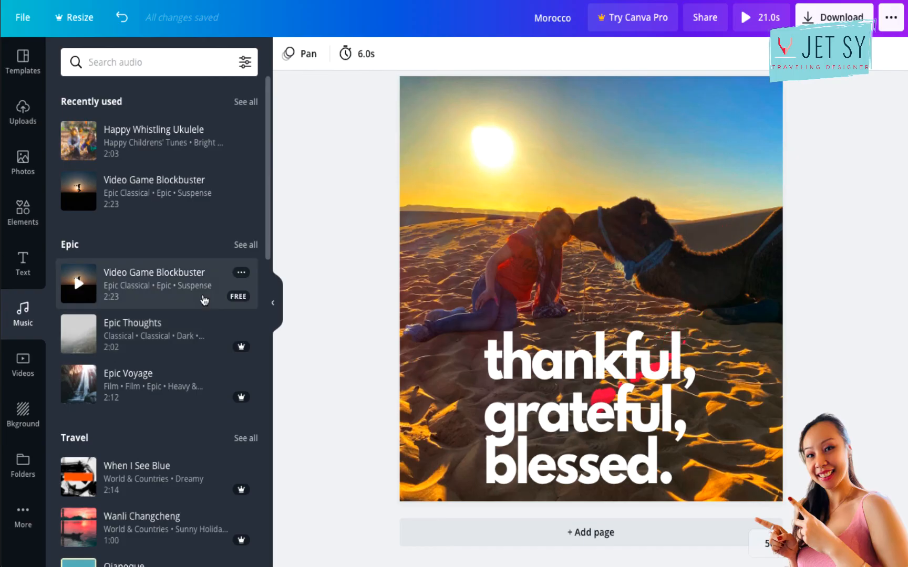
scroll(204, 300, "down", 15)
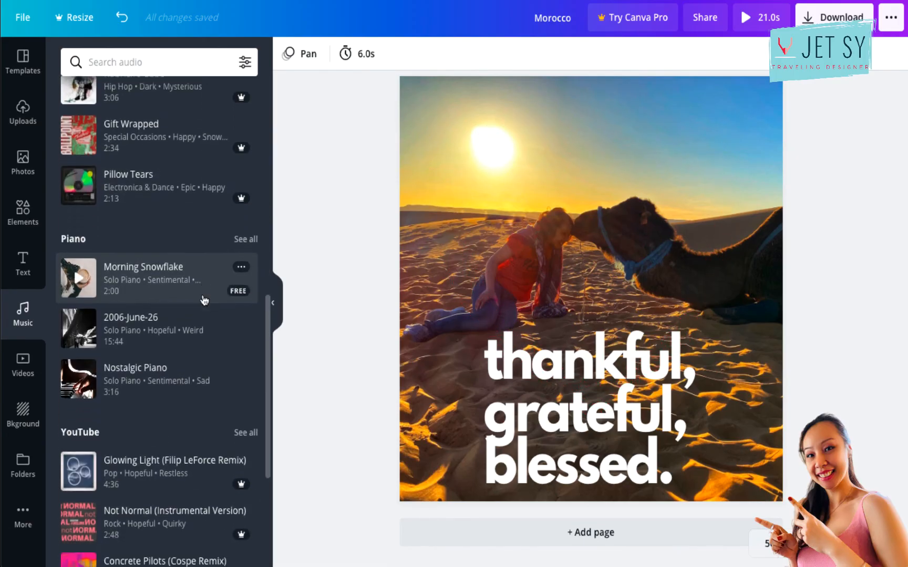
scroll(204, 300, "down", 3)
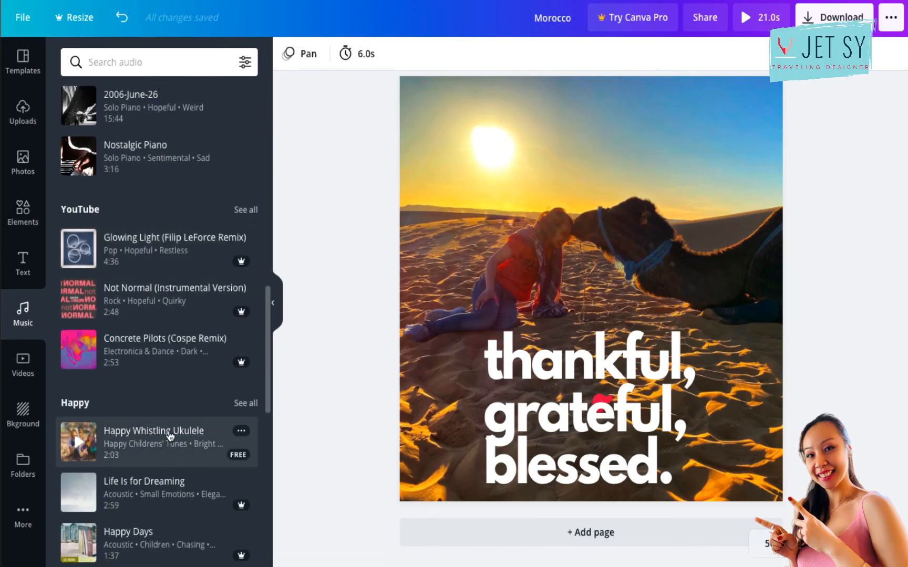
left_click(748, 18)
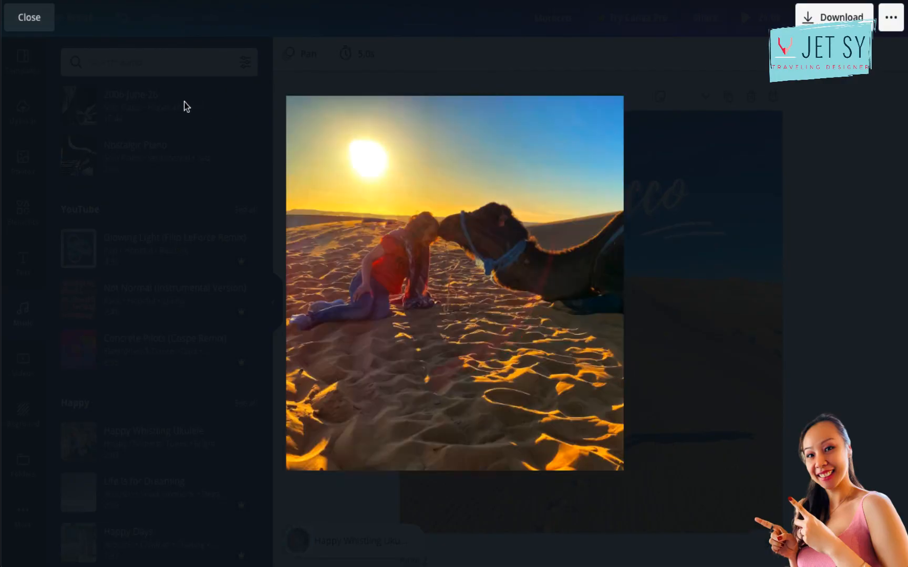
left_click(35, 19)
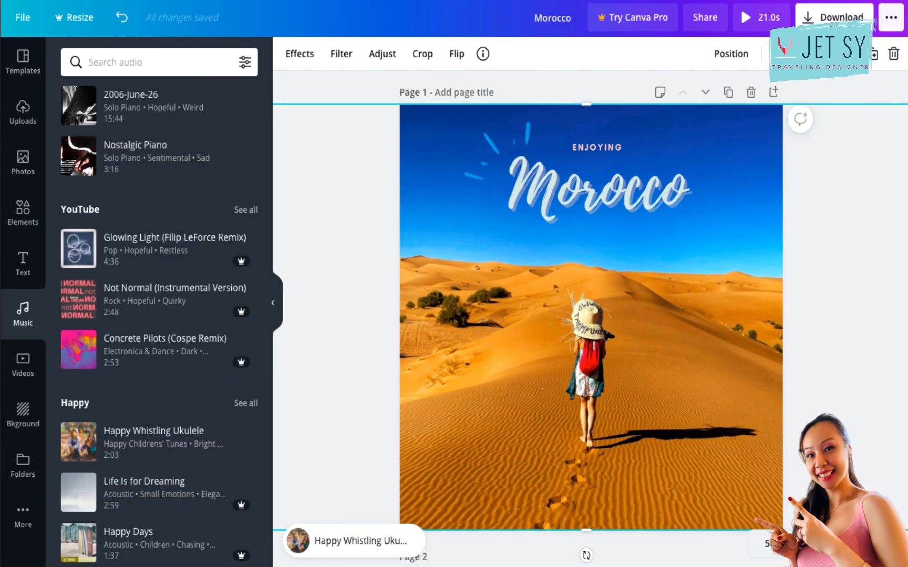
Check the sharing options and open the download settings for an MP4 video of all four pages.
left_click(835, 18)
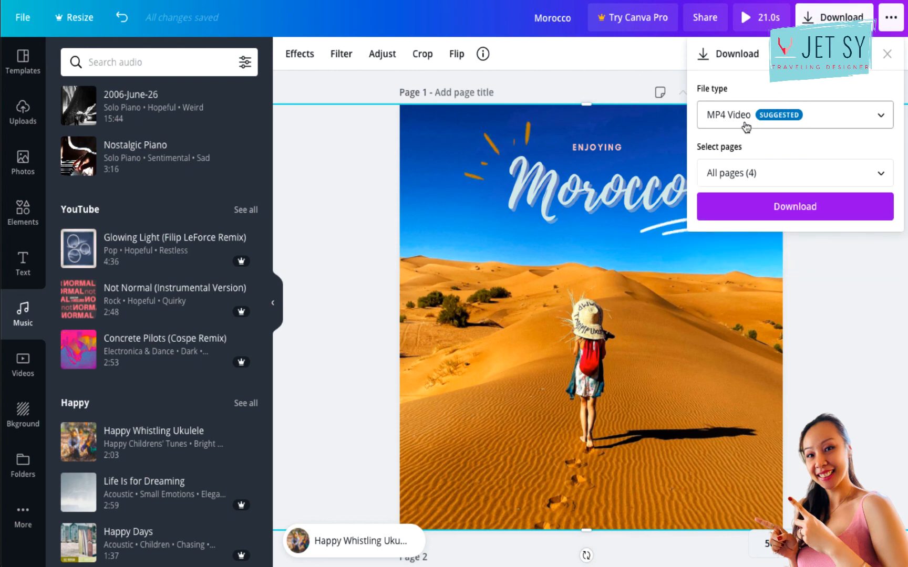
left_click(891, 17)
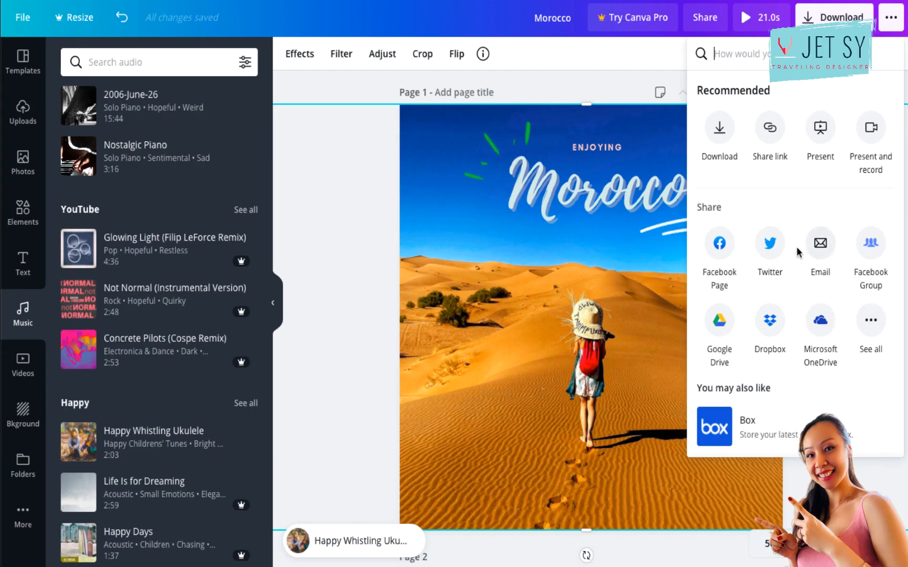
left_click(817, 24)
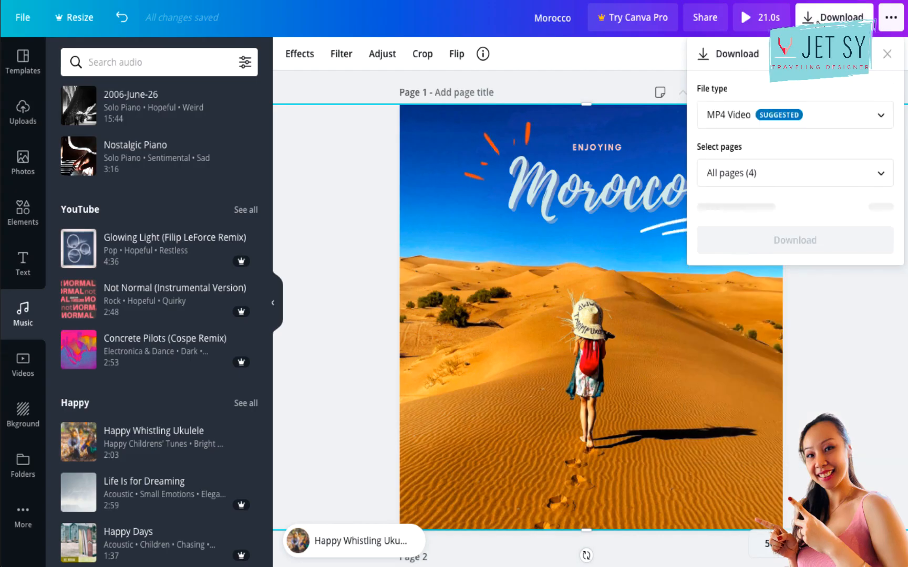